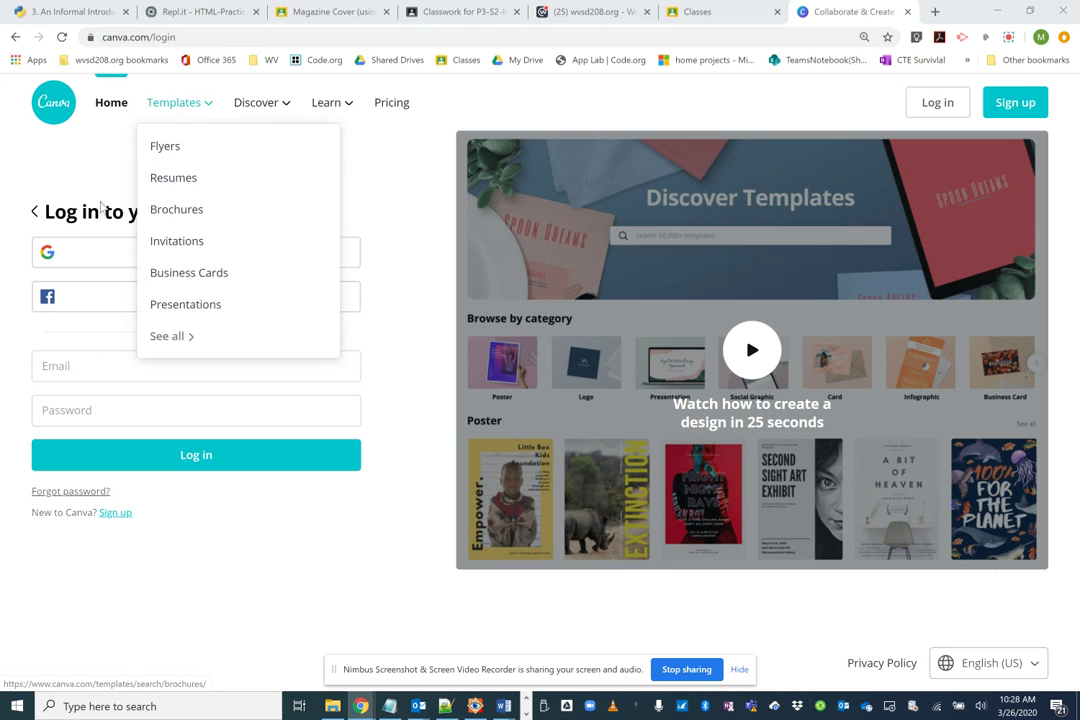
- Log in to Canva with the school Google account and allow Canva to access it
left_click(207, 257)
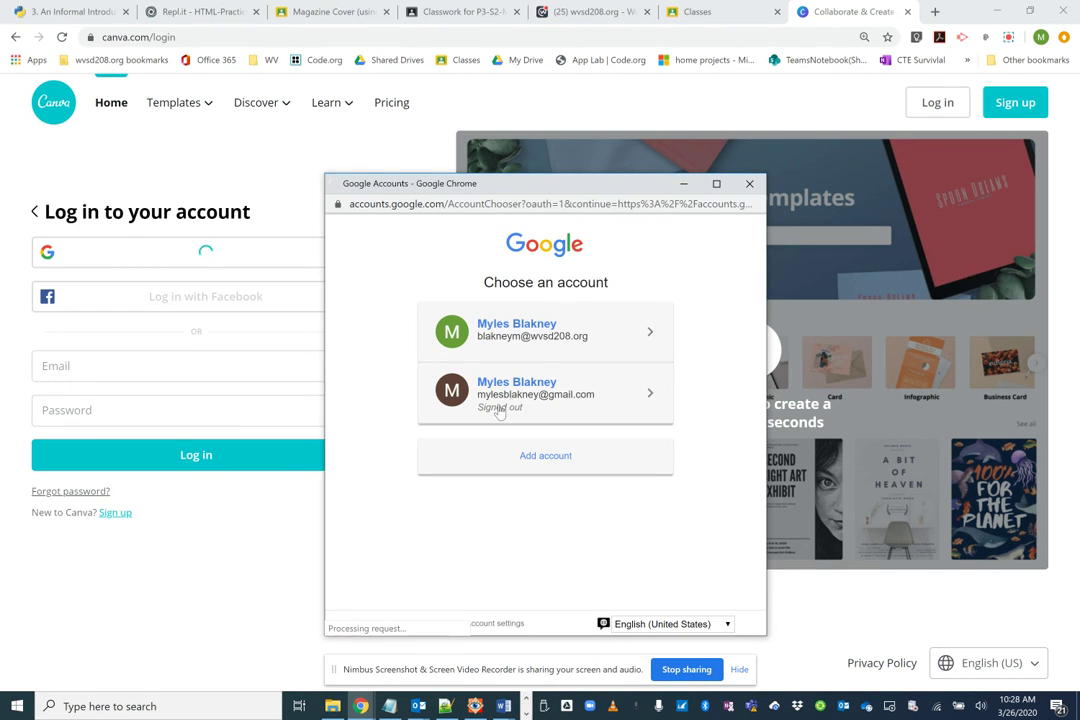
left_click(528, 344)
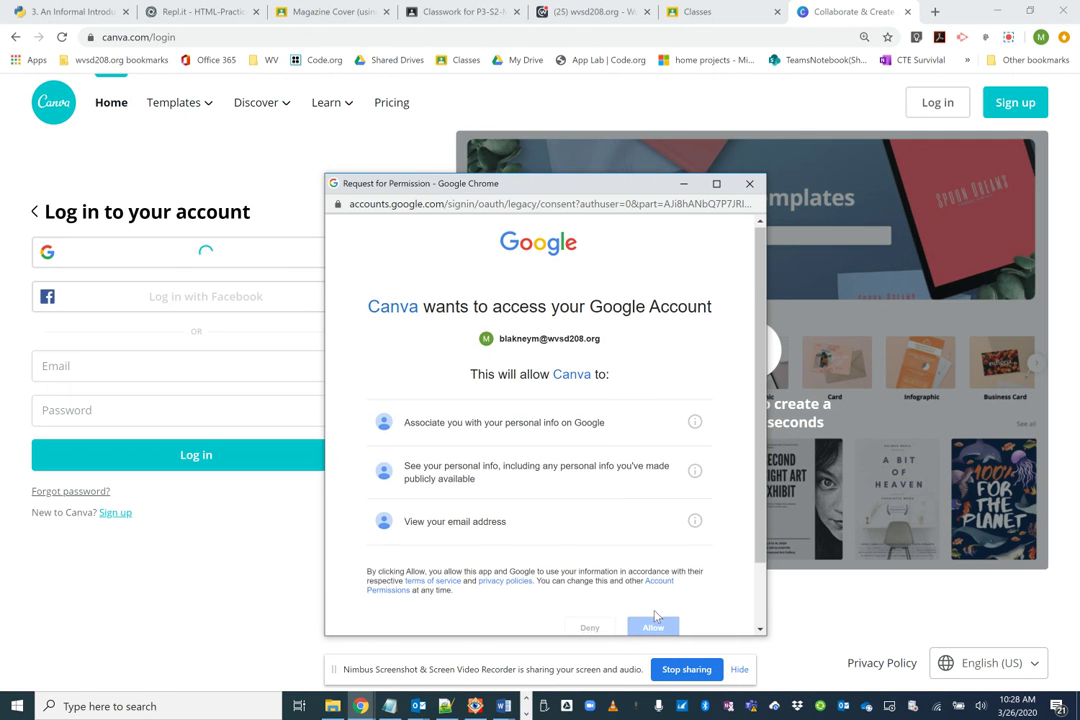
scroll(653, 600, "down", 2)
left_click(653, 552)
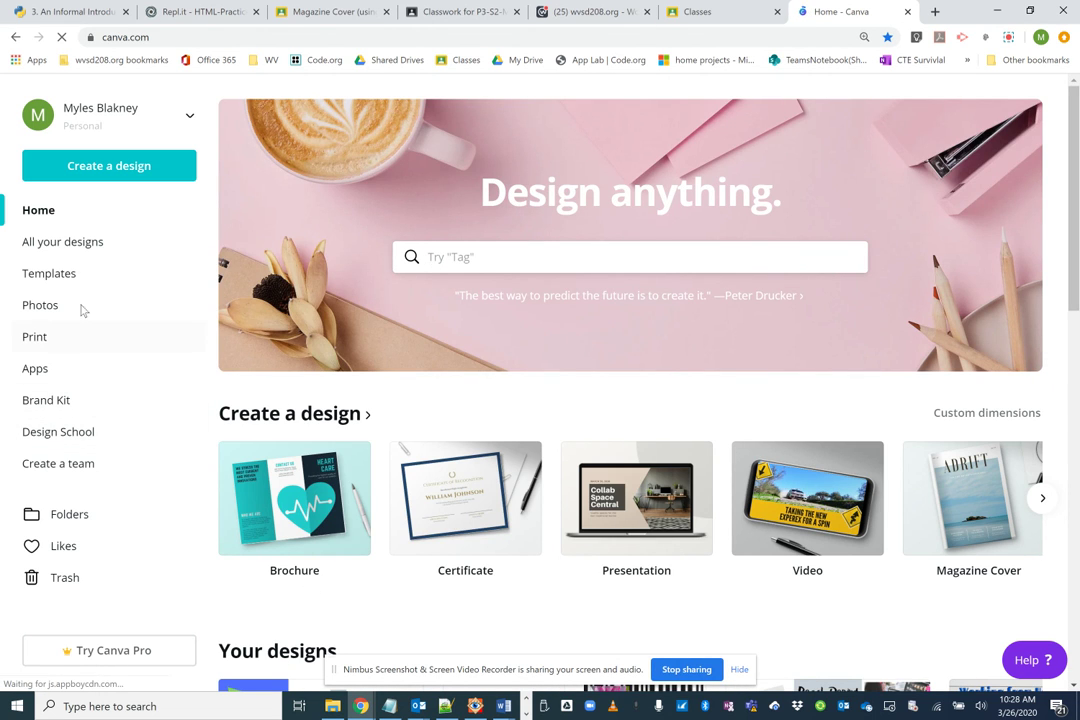
- Browse the brochure templates in the template gallery
left_click(72, 276)
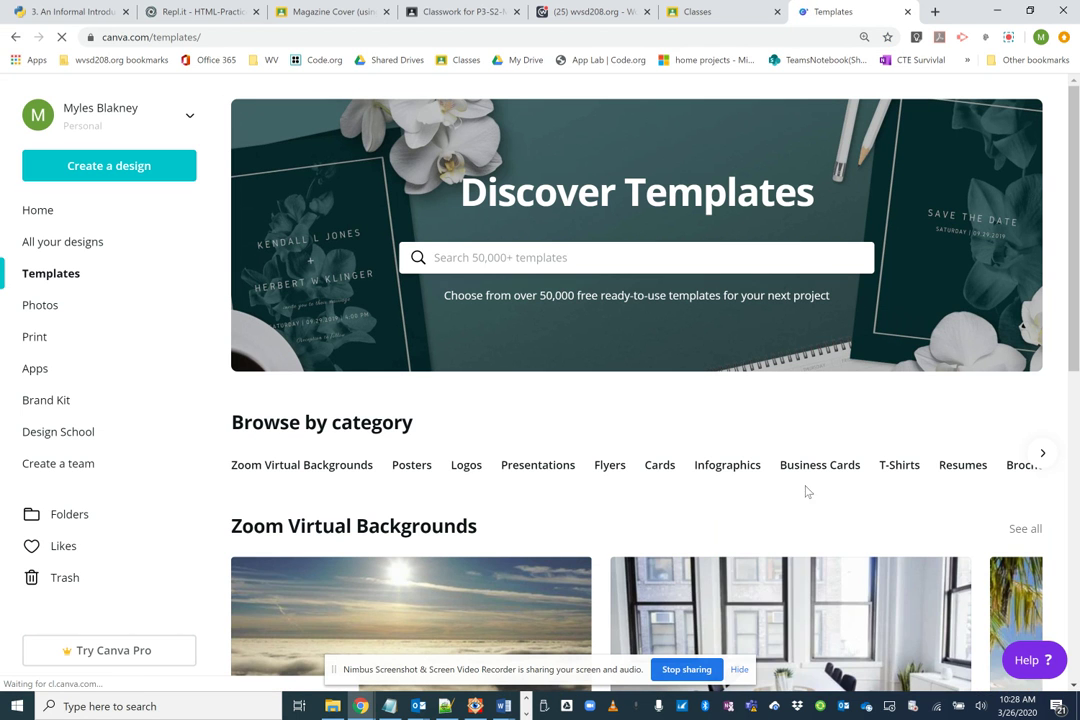
left_click(1018, 466)
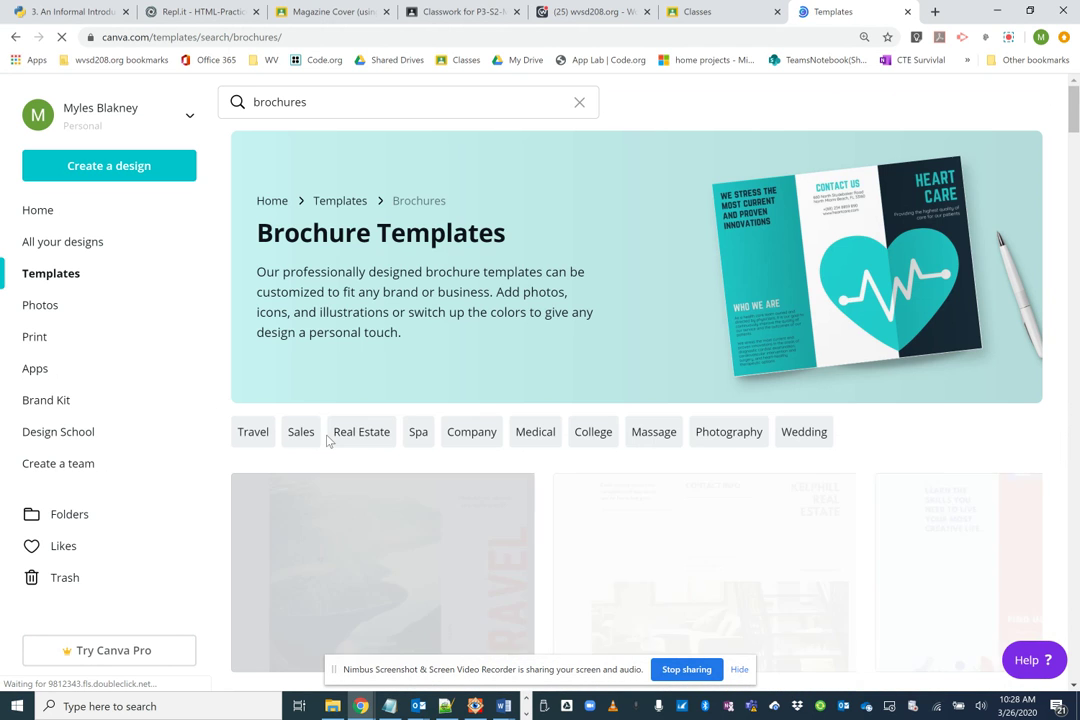
scroll(405, 448, "down", 5)
scroll(405, 450, "down", 10)
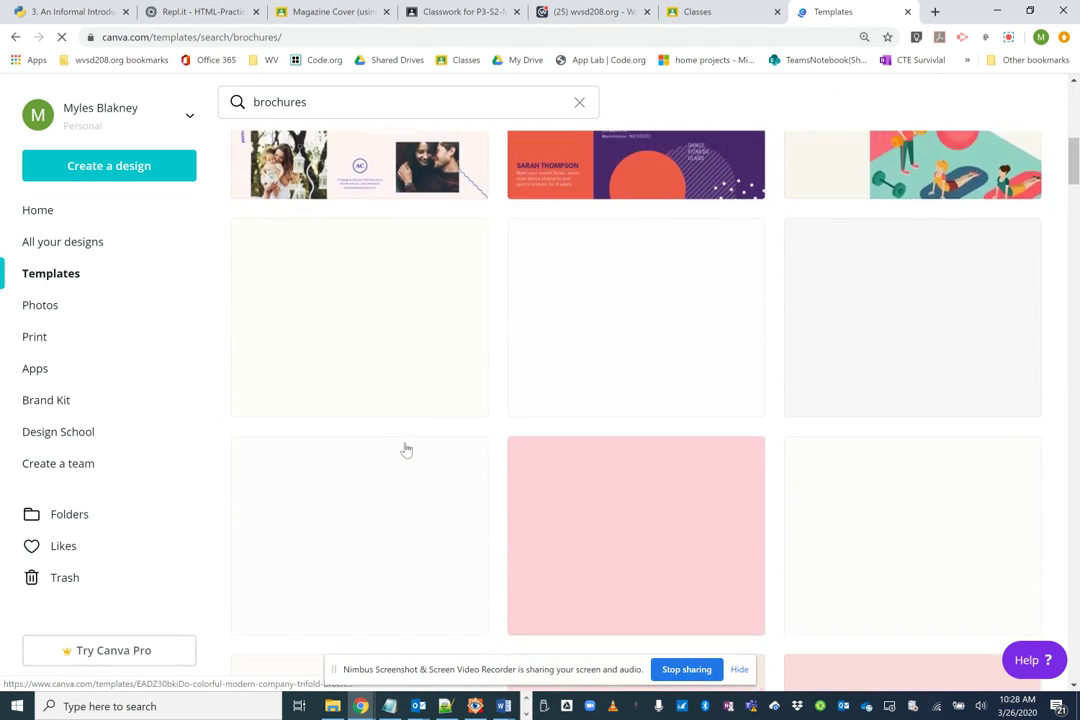
scroll(405, 448, "up", 15)
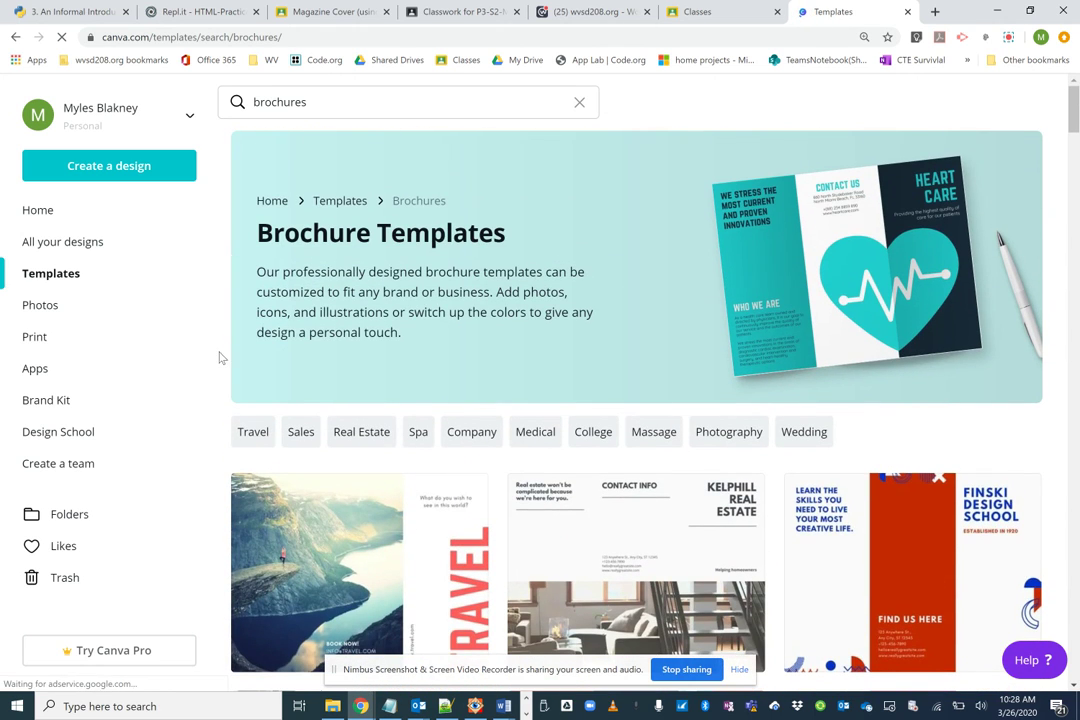
- Create a blank brochure design and add a square shape to its page
left_click(120, 166)
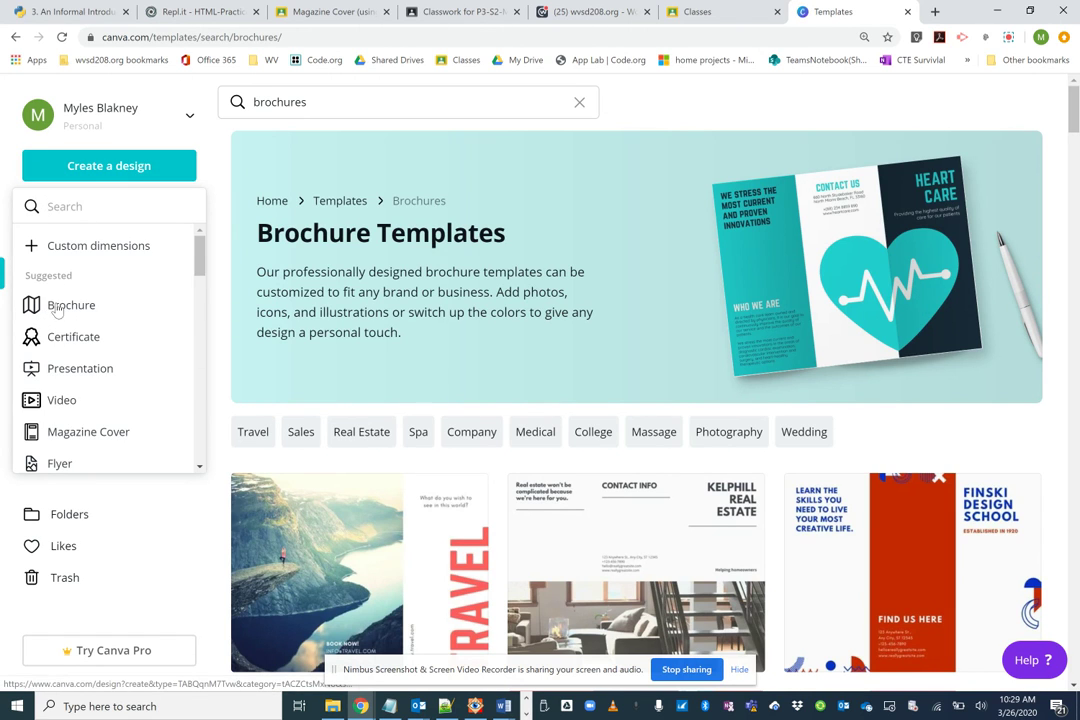
left_click(60, 306)
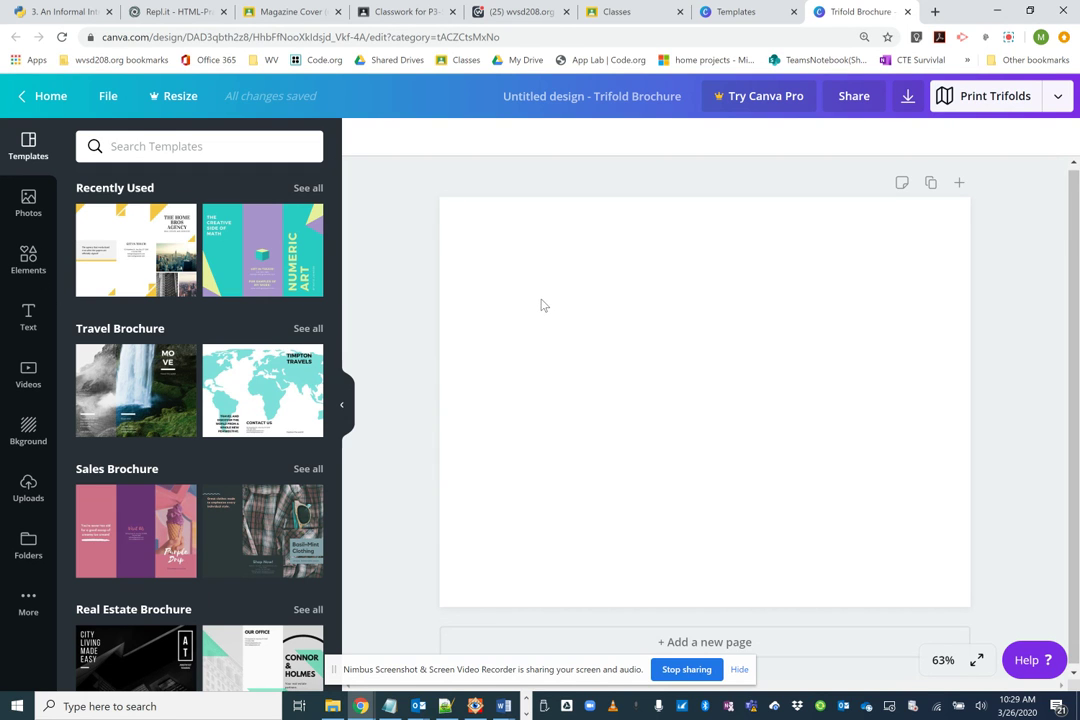
left_click(30, 268)
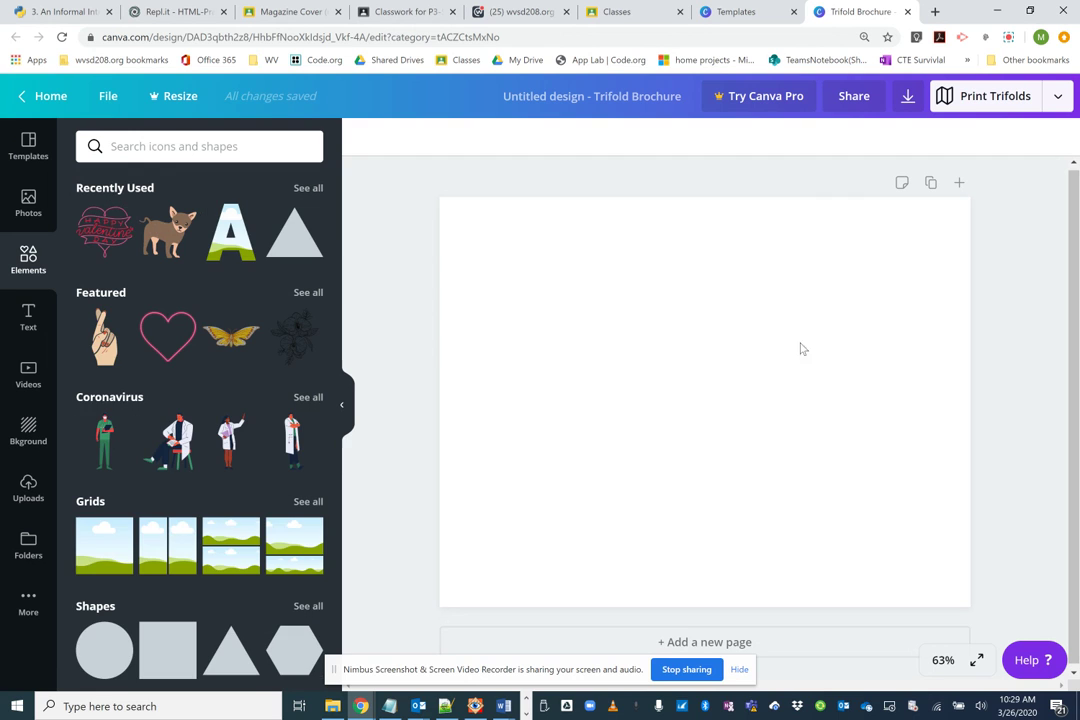
scroll(175, 450, "down", 2)
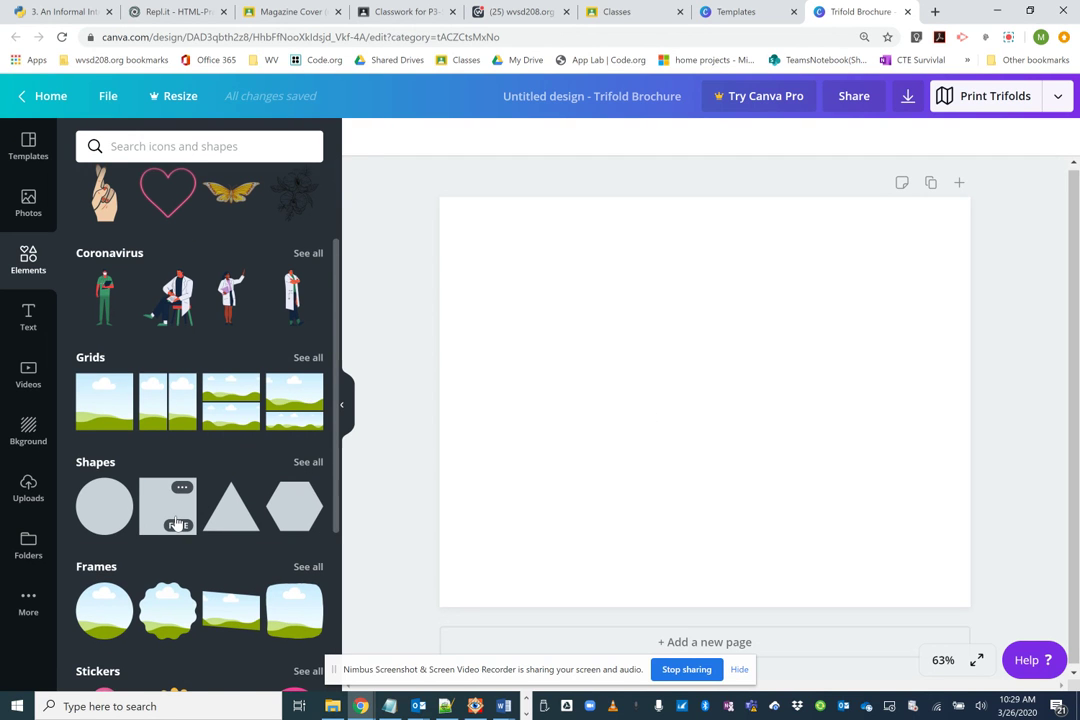
left_click(175, 522)
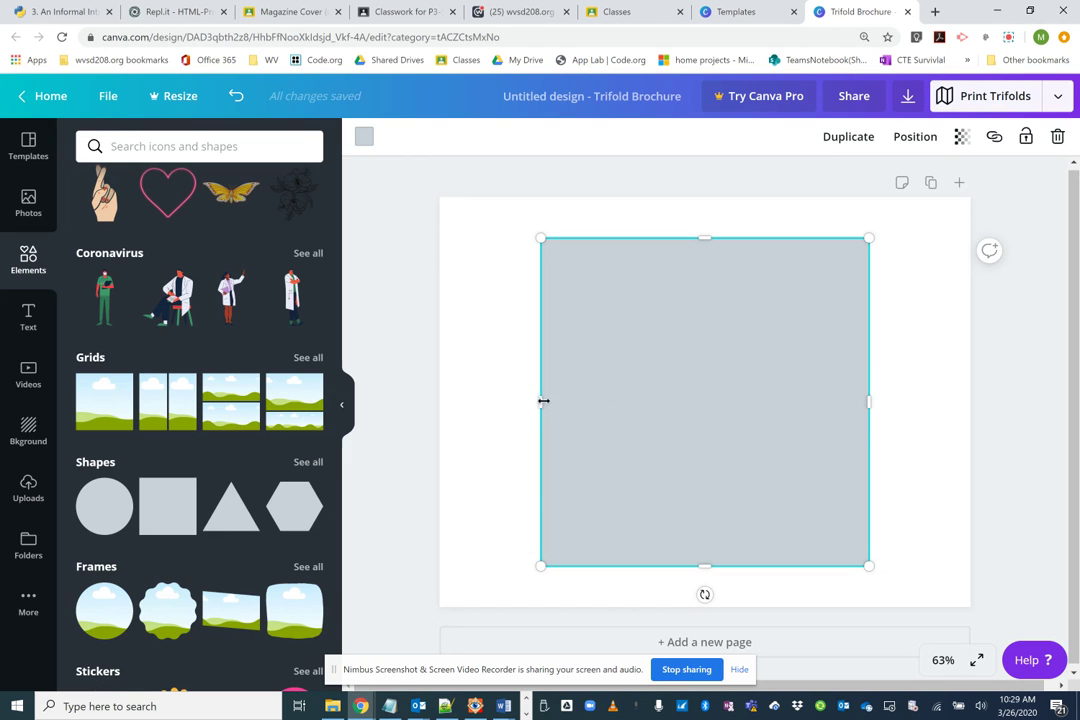
- Resize the square into a full-height panel about one third of the page wide, and centre it on the page
mouse_move(537, 237)
left_mouse_down()
mouse_move(540, 186)
mouse_move(518, 224)
mouse_move(531, 228)
left_mouse_up()
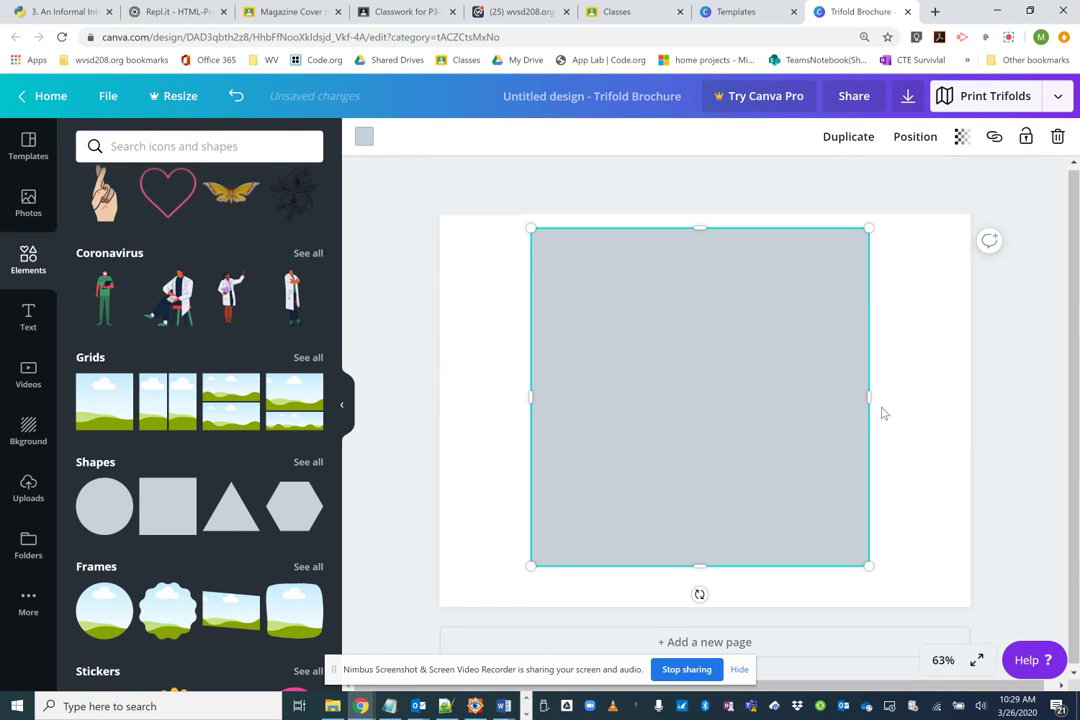
left_click_drag(843, 397, 754, 358)
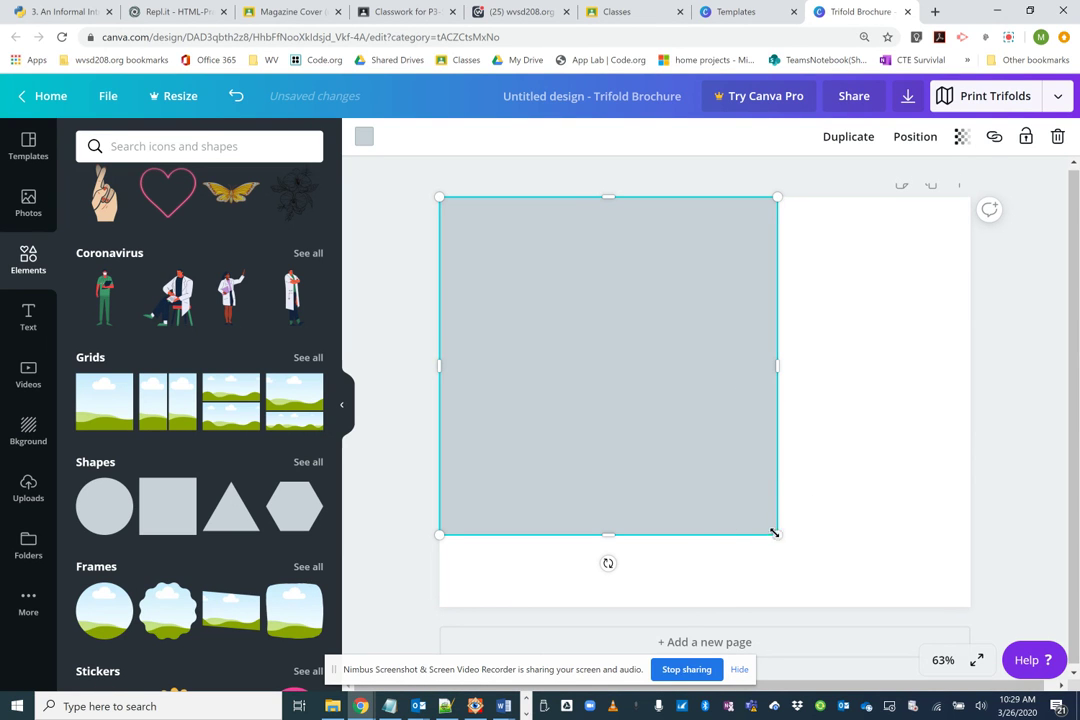
left_click_drag(609, 539, 610, 607)
left_click_drag(774, 402, 610, 409)
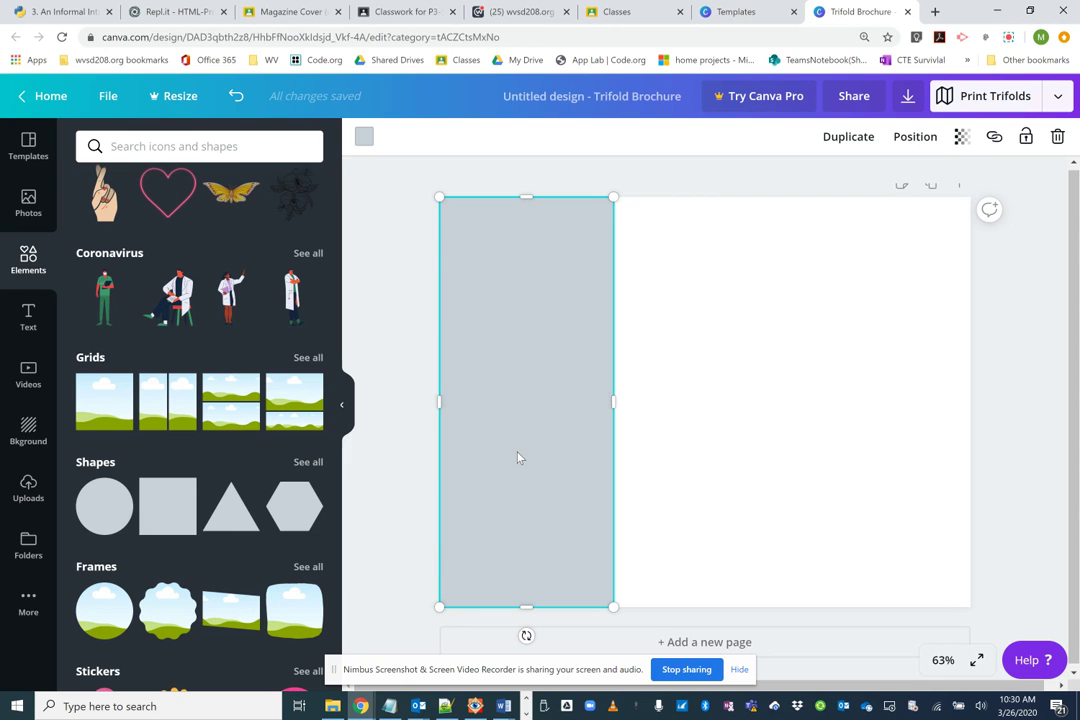
left_click_drag(518, 457, 694, 454)
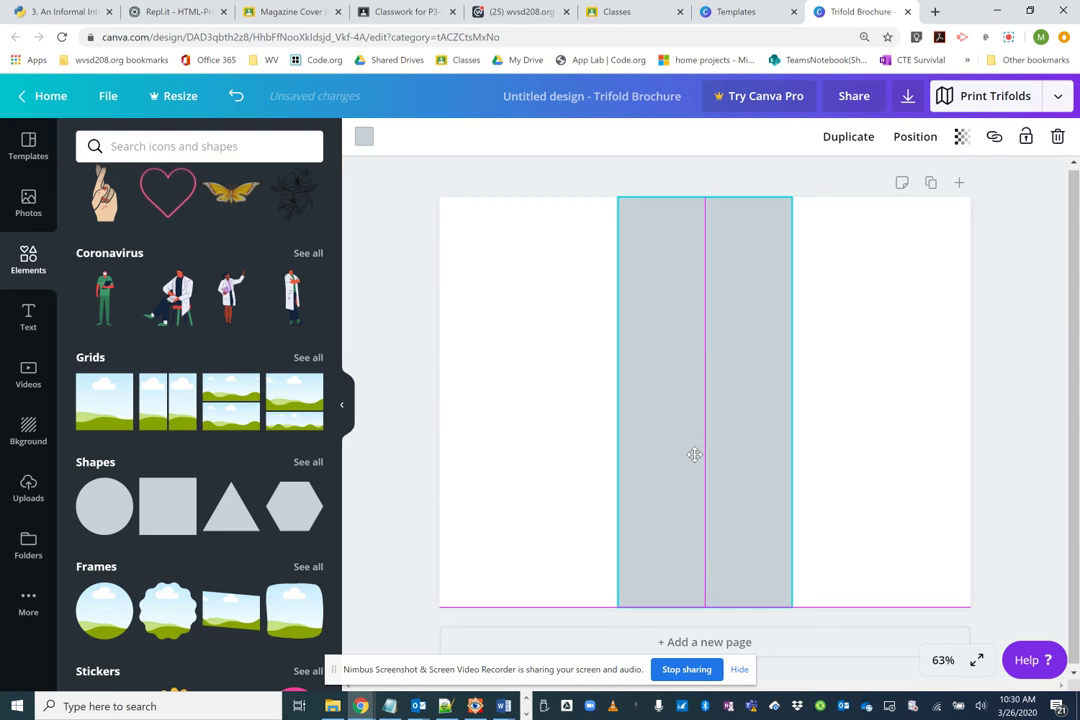
left_click_drag(694, 454, 696, 458)
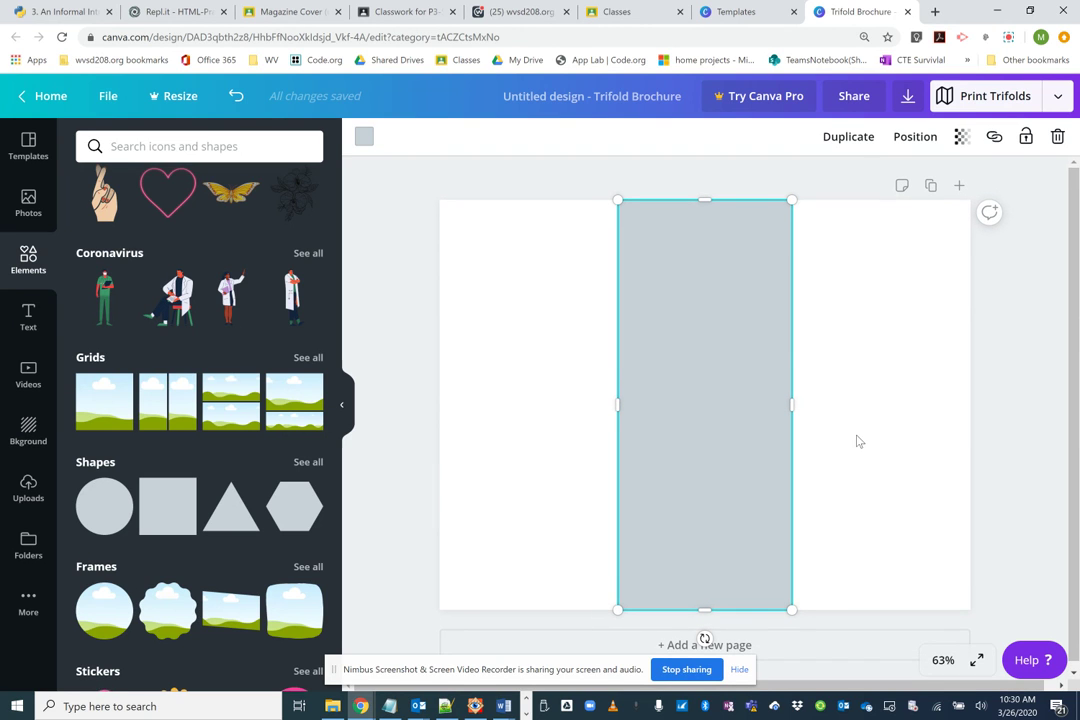
left_click(795, 650)
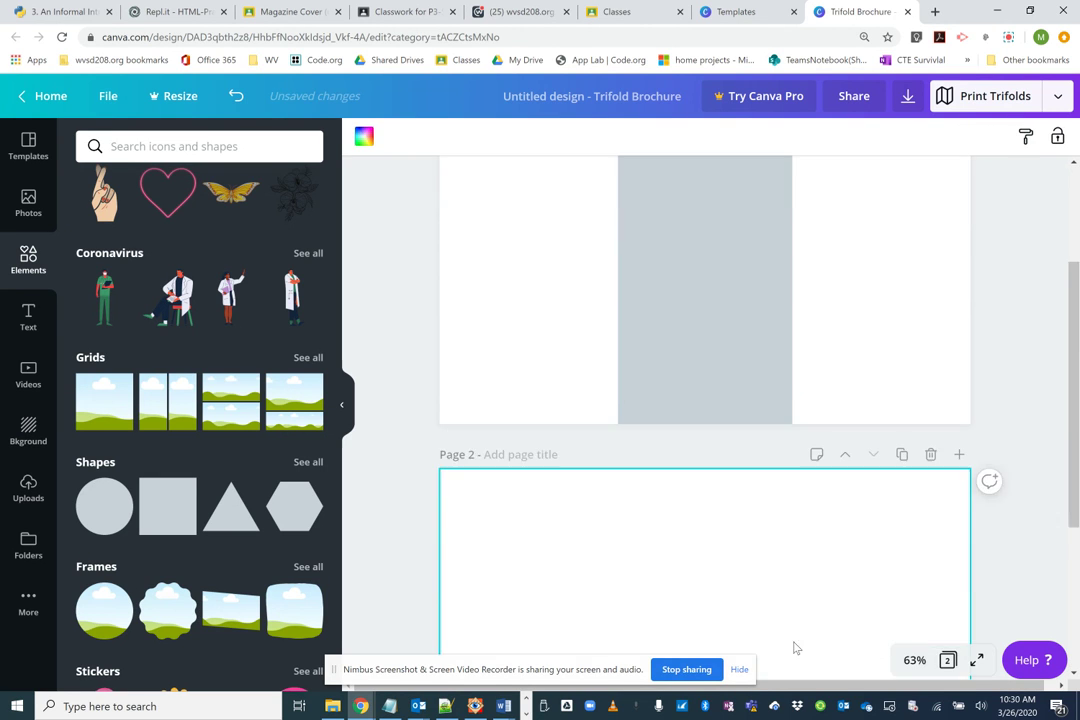
scroll(752, 497, "up", 3)
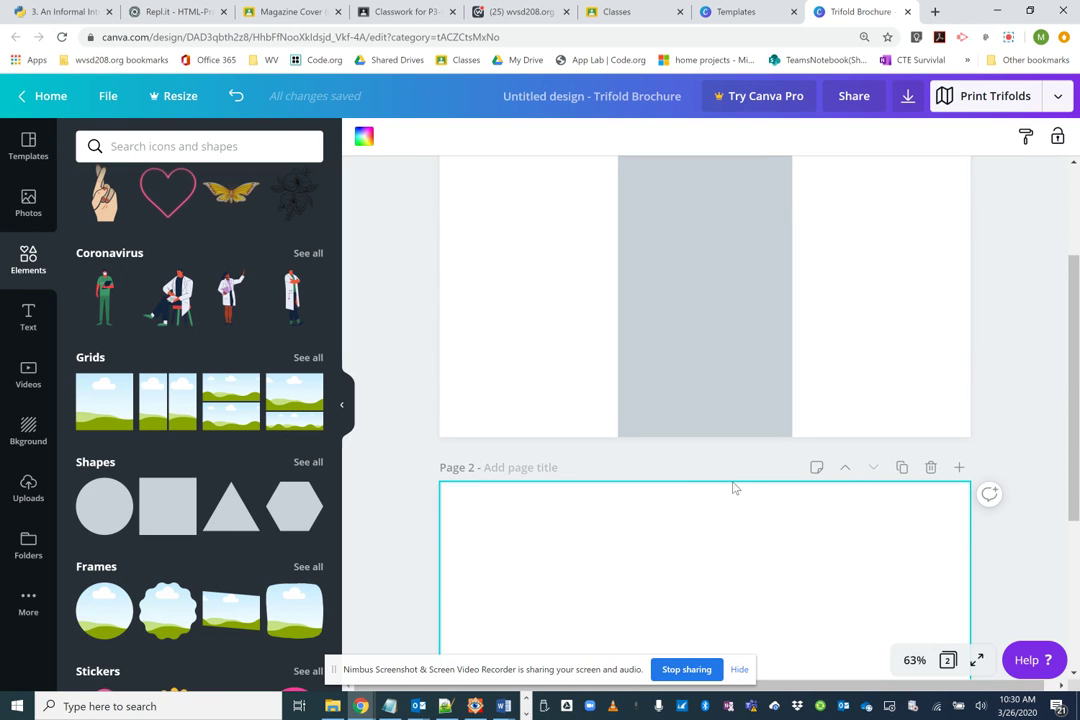
left_click(238, 100)
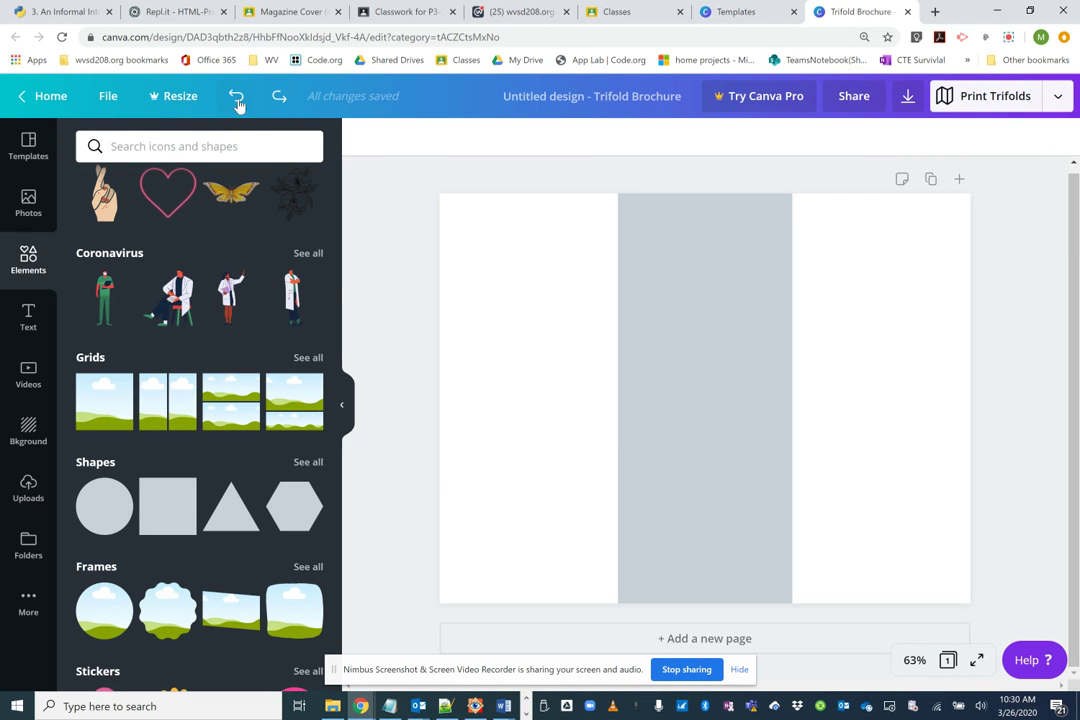
- Duplicate the page with the grey centre panel to make the brochure's second page
left_click(931, 180)
scroll(840, 348, "up", 3)
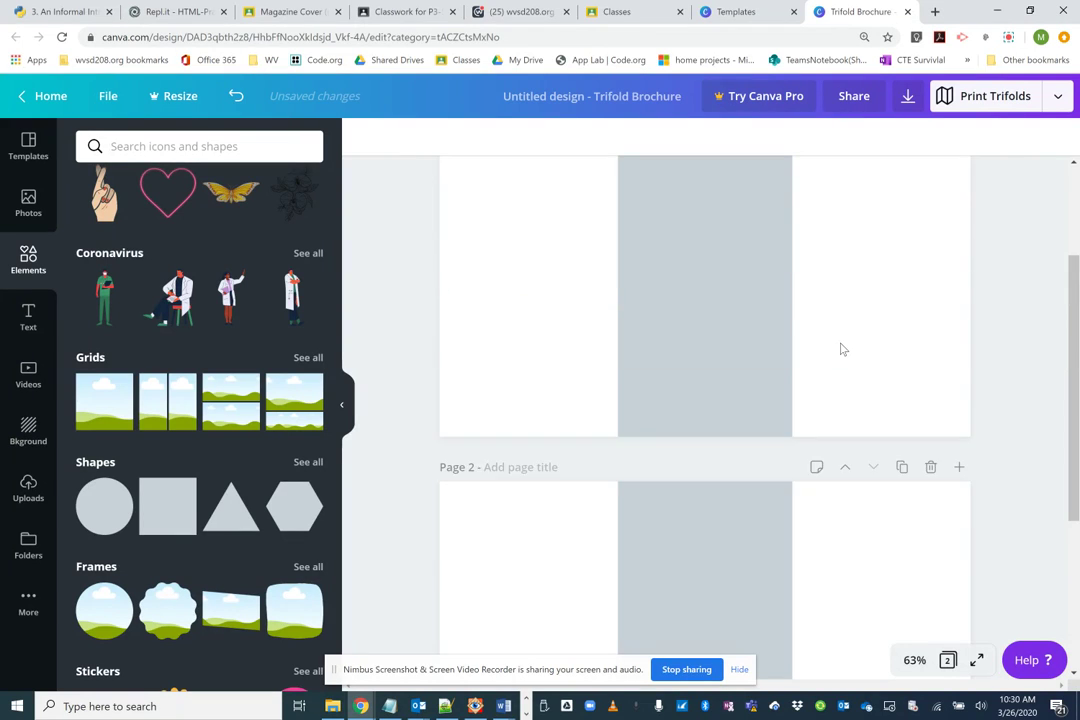
scroll(842, 348, "up", 3)
scroll(842, 348, "down", 3)
scroll(842, 348, "up", 3)
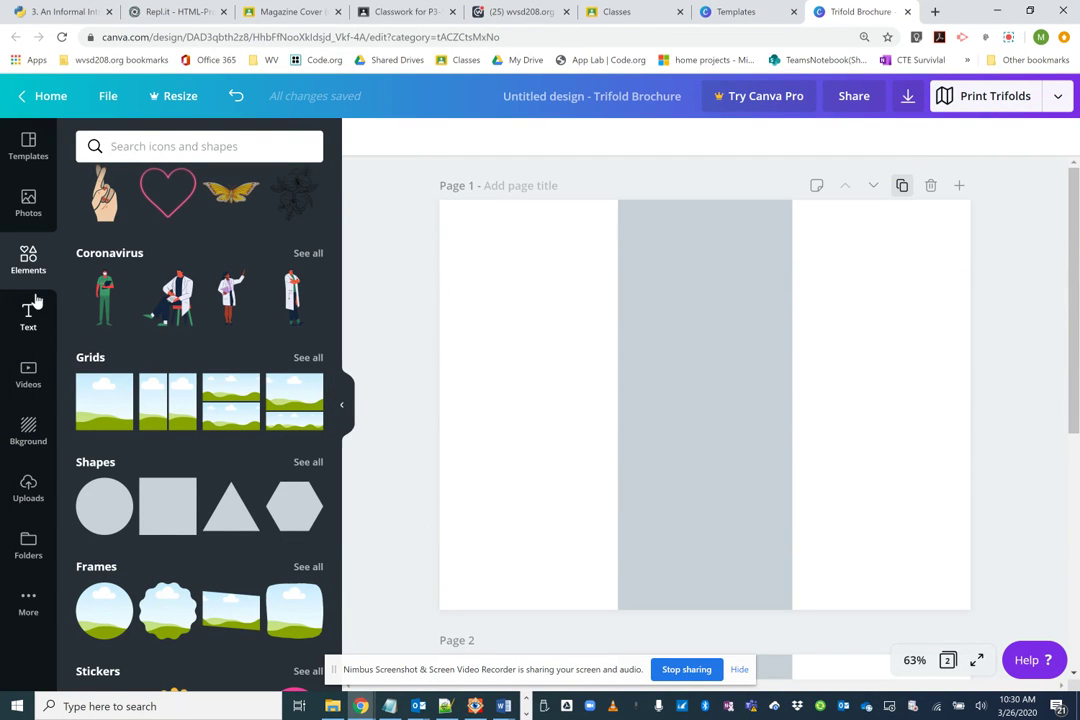
left_click(30, 603)
left_click(31, 492)
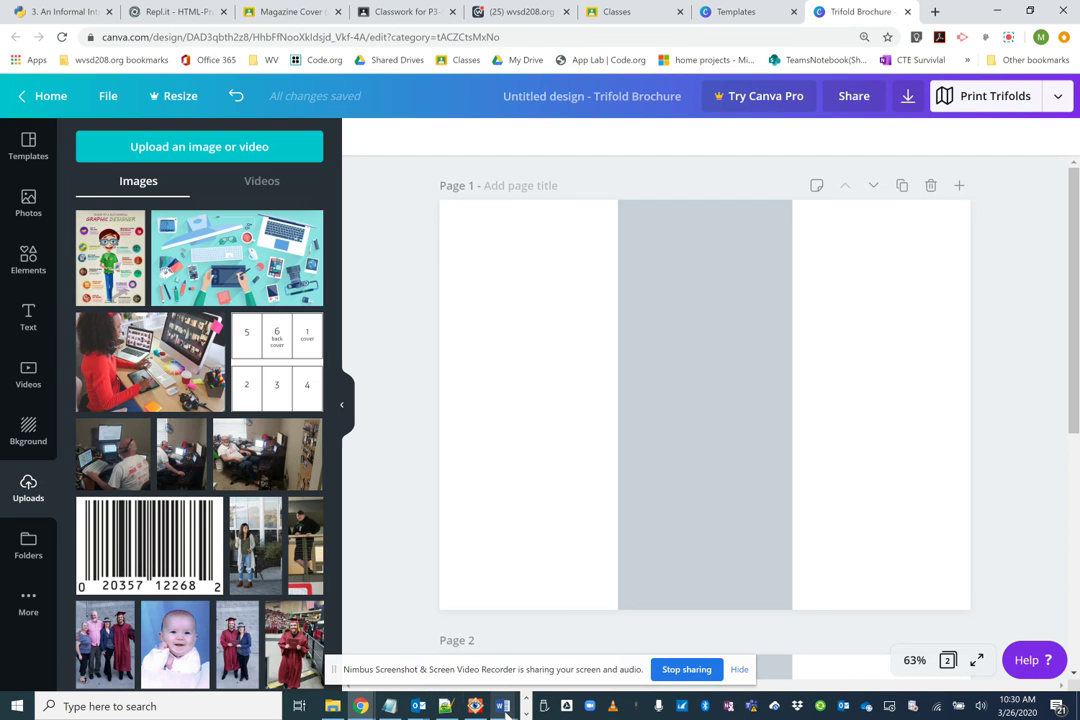
- Switch to Word and copy the words "Graphic designers" from the start of Brochrue Text.docx
mouse_move(503, 706)
left_click(741, 660)
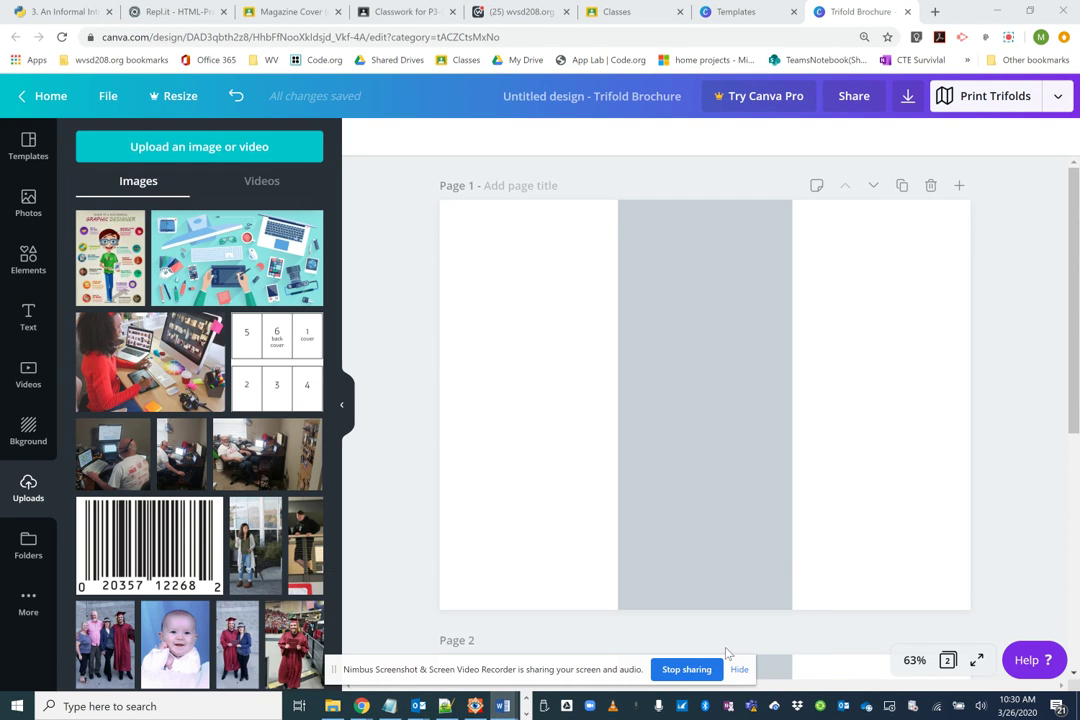
key("ctrl+shift+Right")
key("ctrl+shift+Right")
key("ctrl+c")
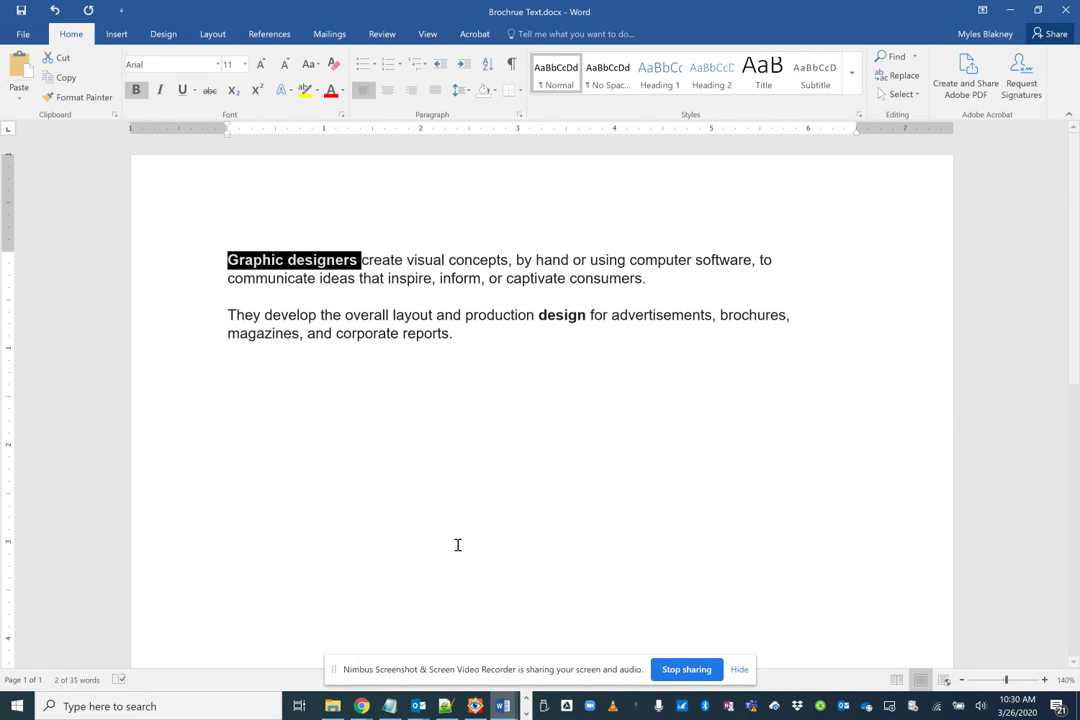
right_click(304, 268)
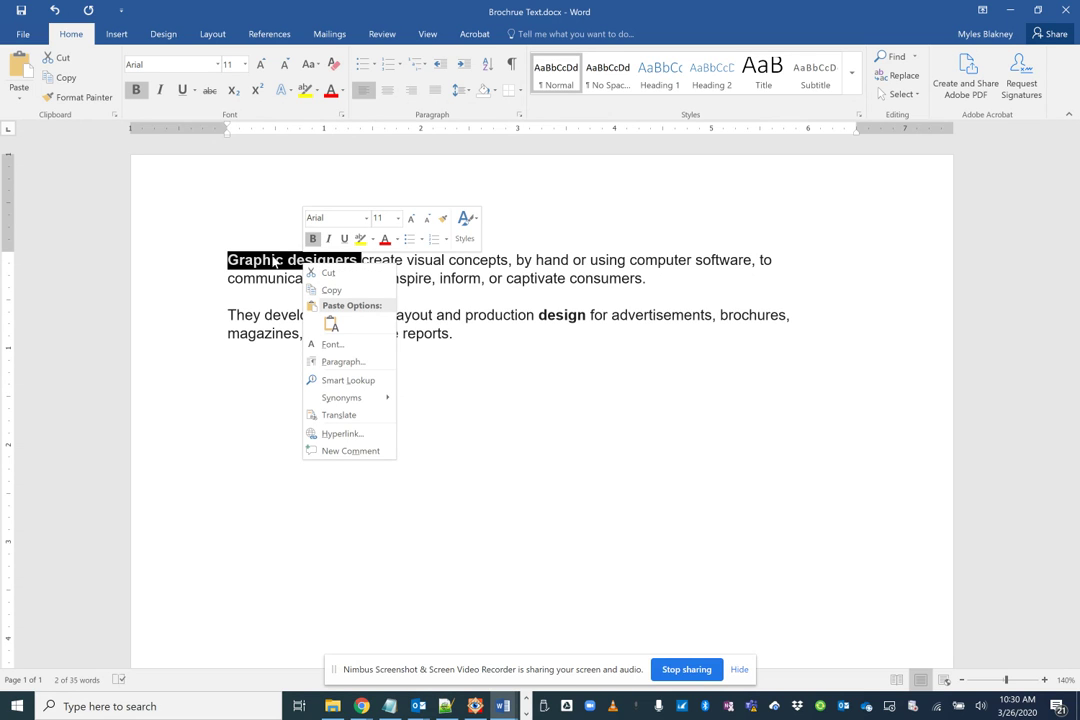
left_click(330, 290)
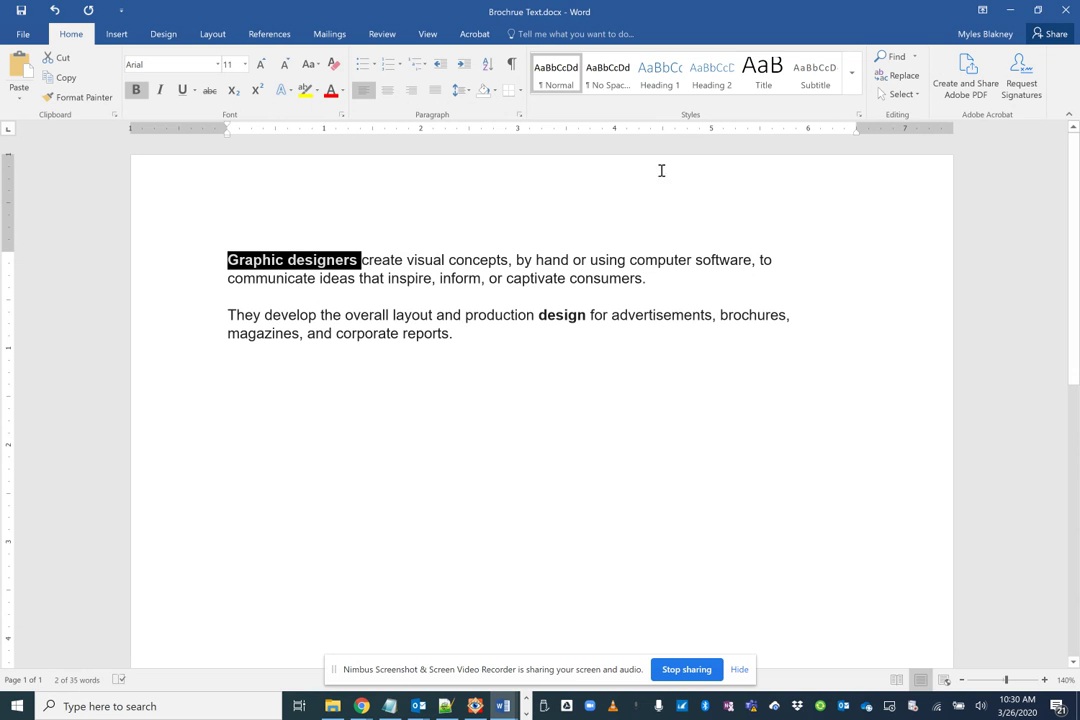
- Return to Canva, add a heading over the middle and right panels of page 1, and replace its text with the copied "Graphic designers"
left_click(1010, 10)
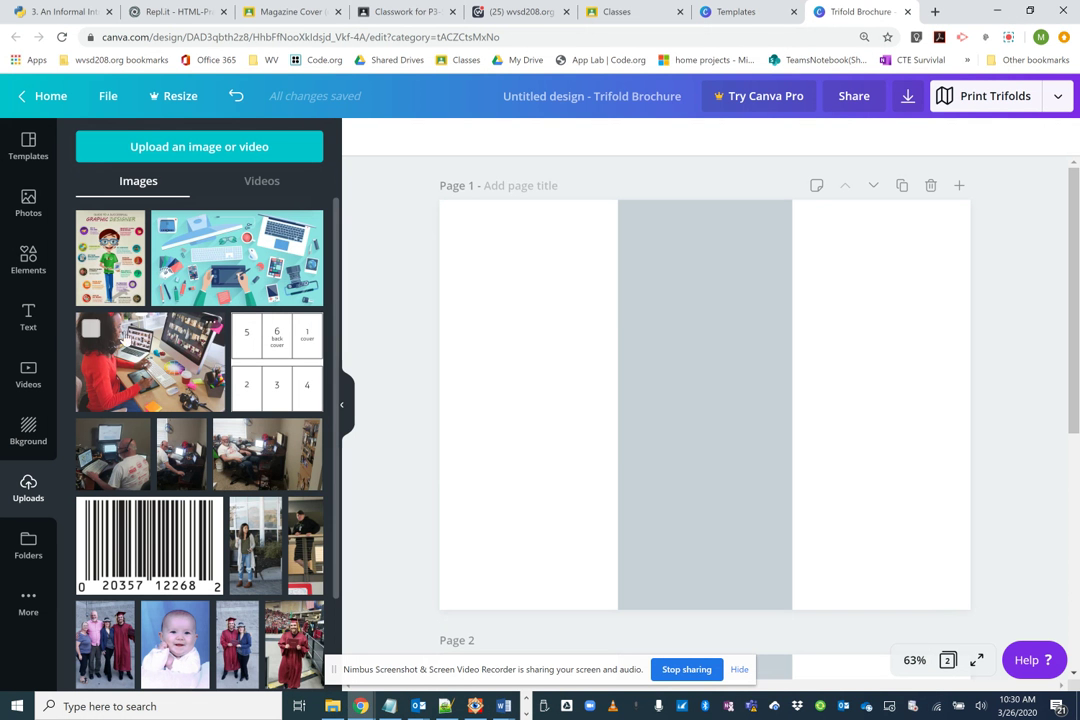
left_click(46, 318)
left_click_drag(166, 224, 790, 308)
double_click(788, 314)
right_click(786, 312)
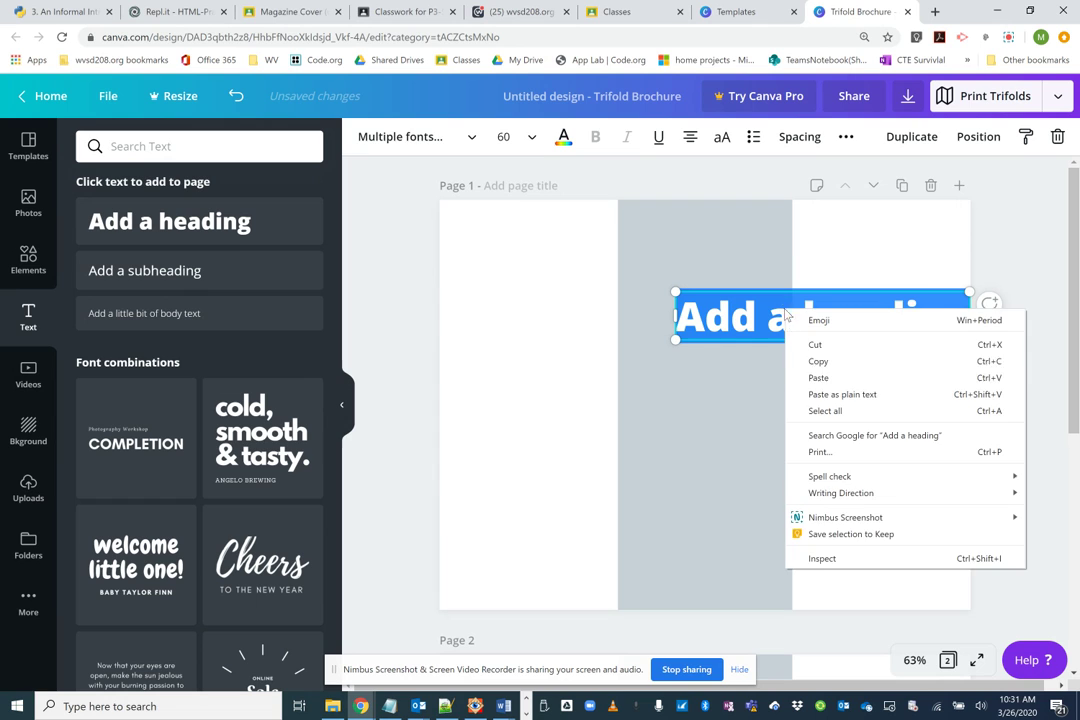
left_click(830, 378)
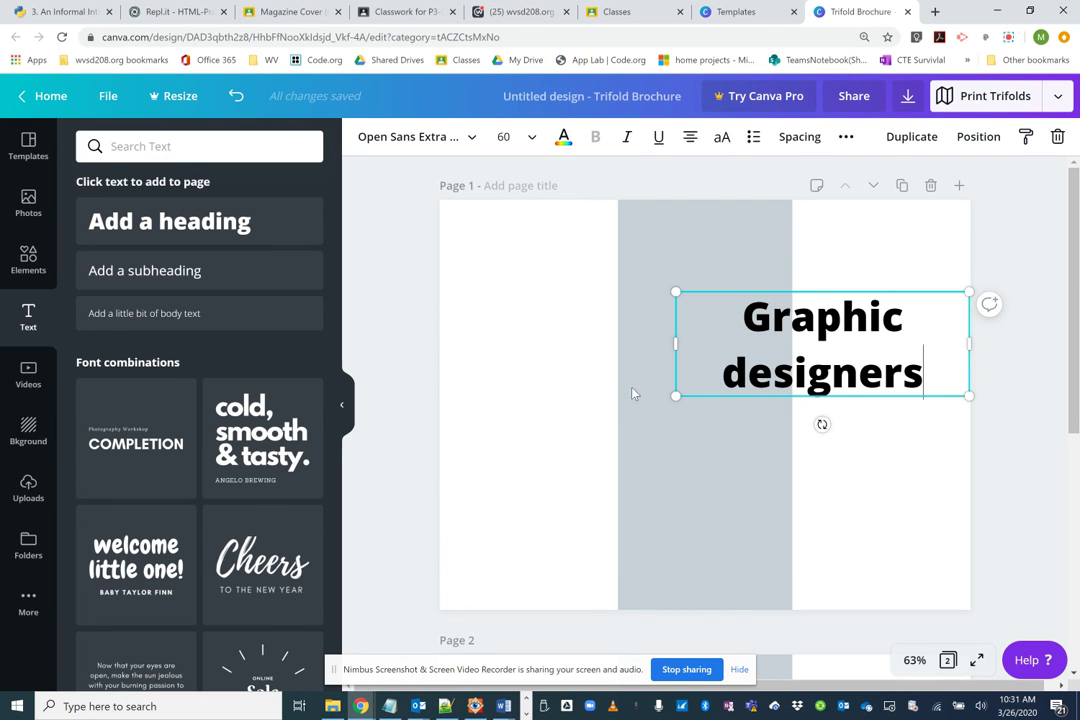
scroll(198, 436, "down", 4)
scroll(199, 437, "up", 4)
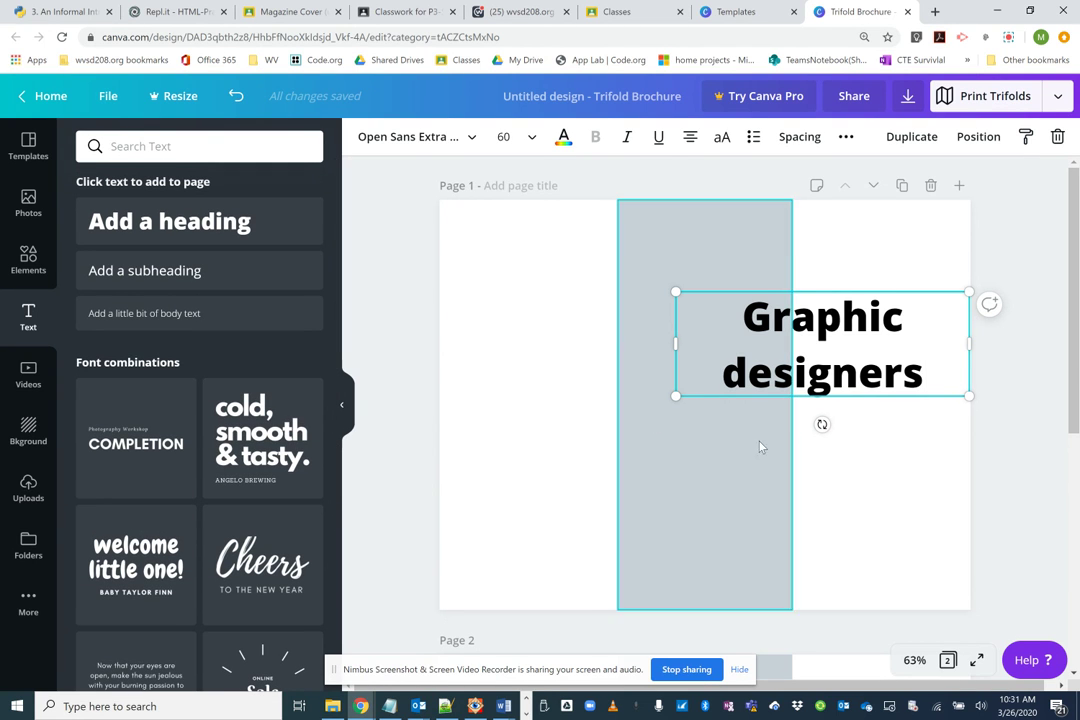
- Change the font of the "Graphic designers" heading on page 1 to Adigiana Toybox
left_click_drag(750, 324, 940, 390)
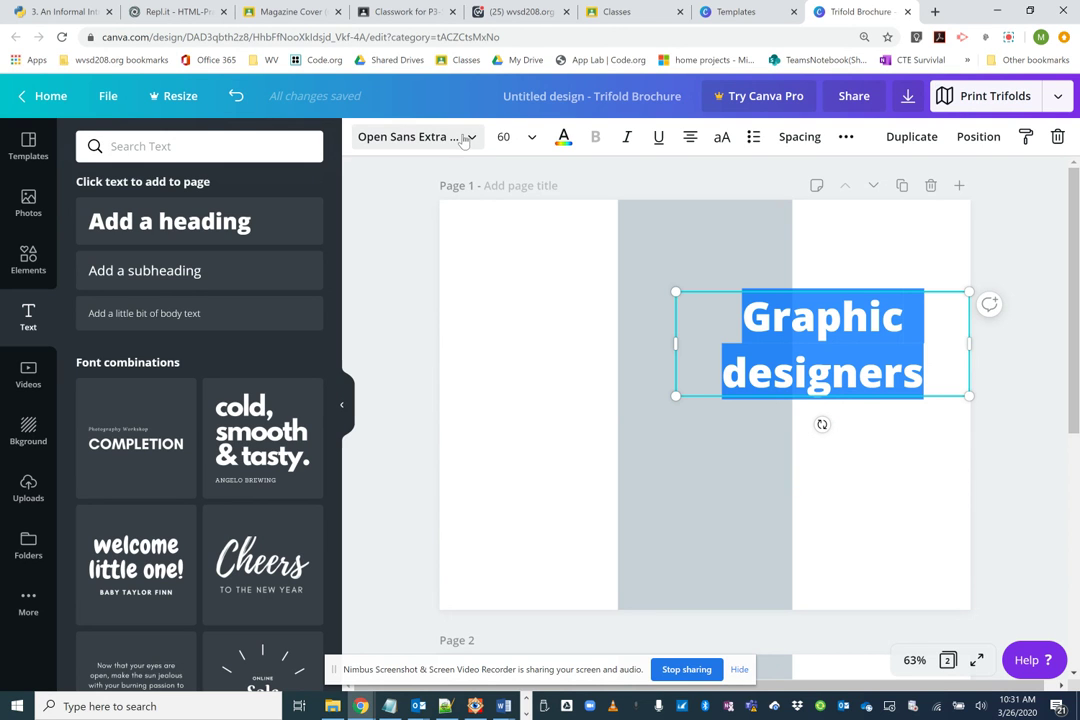
left_click(410, 136)
scroll(154, 374, "down", 4)
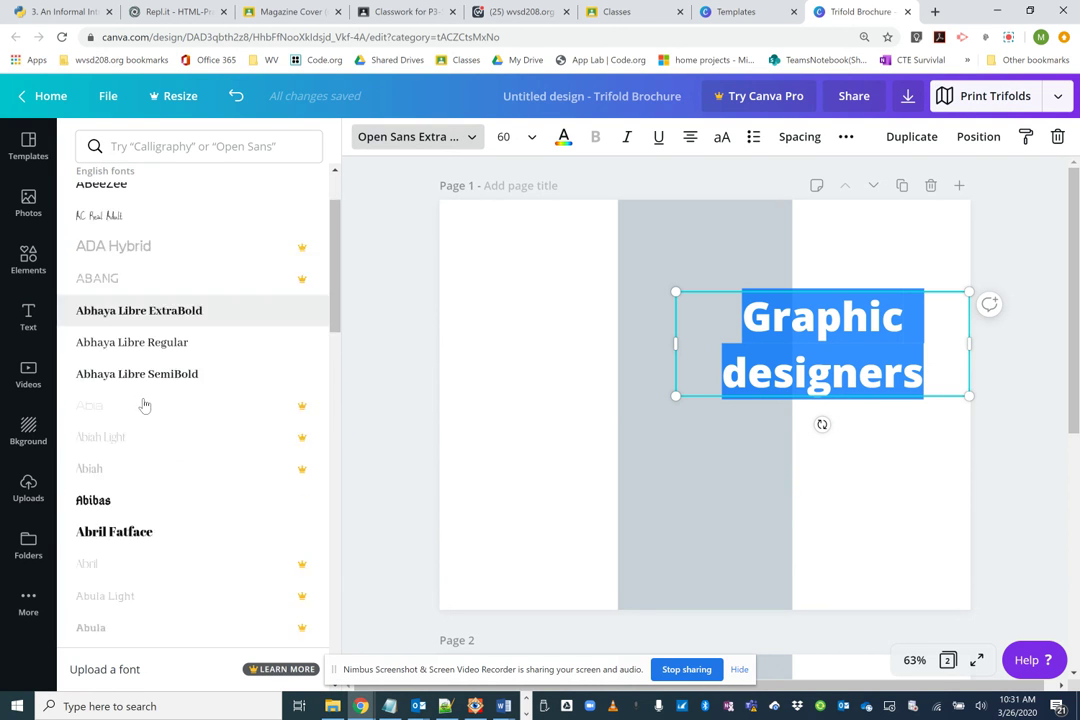
scroll(145, 403, "down", 4)
scroll(145, 408, "up", 1)
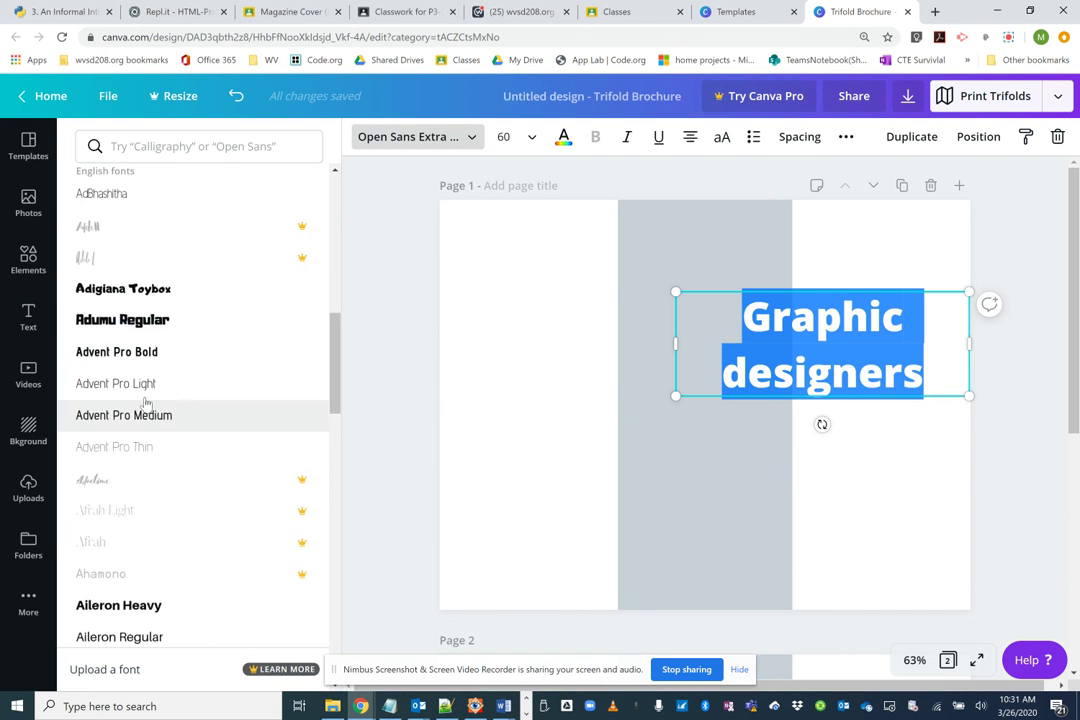
scroll(164, 330, "up", 1)
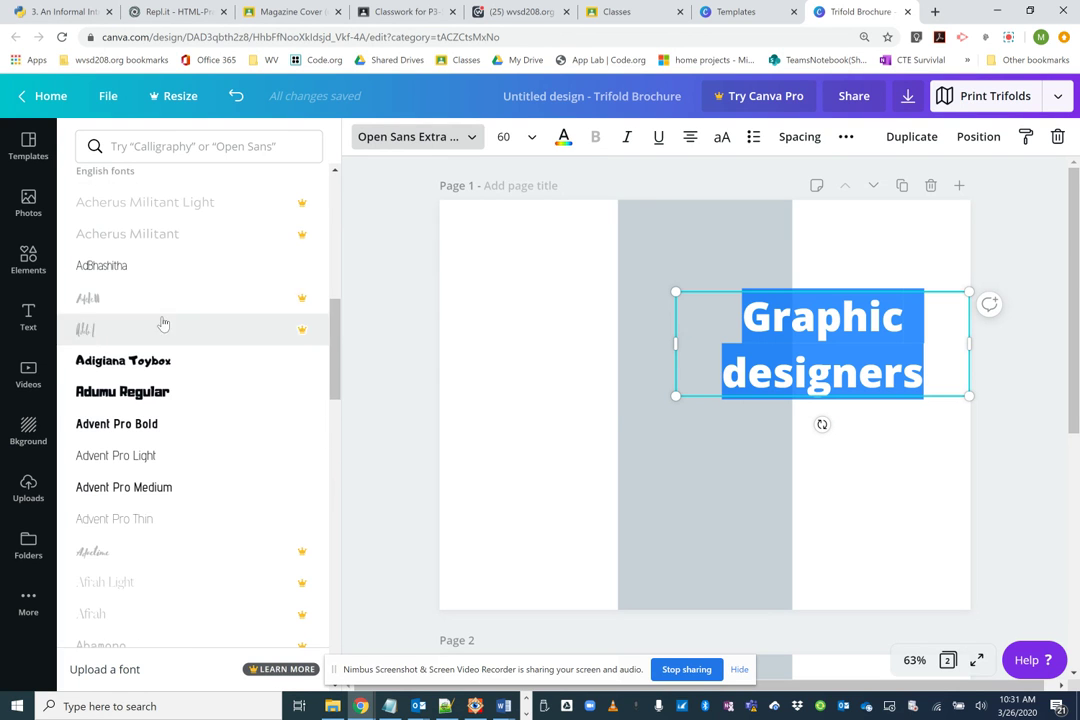
left_click(149, 361)
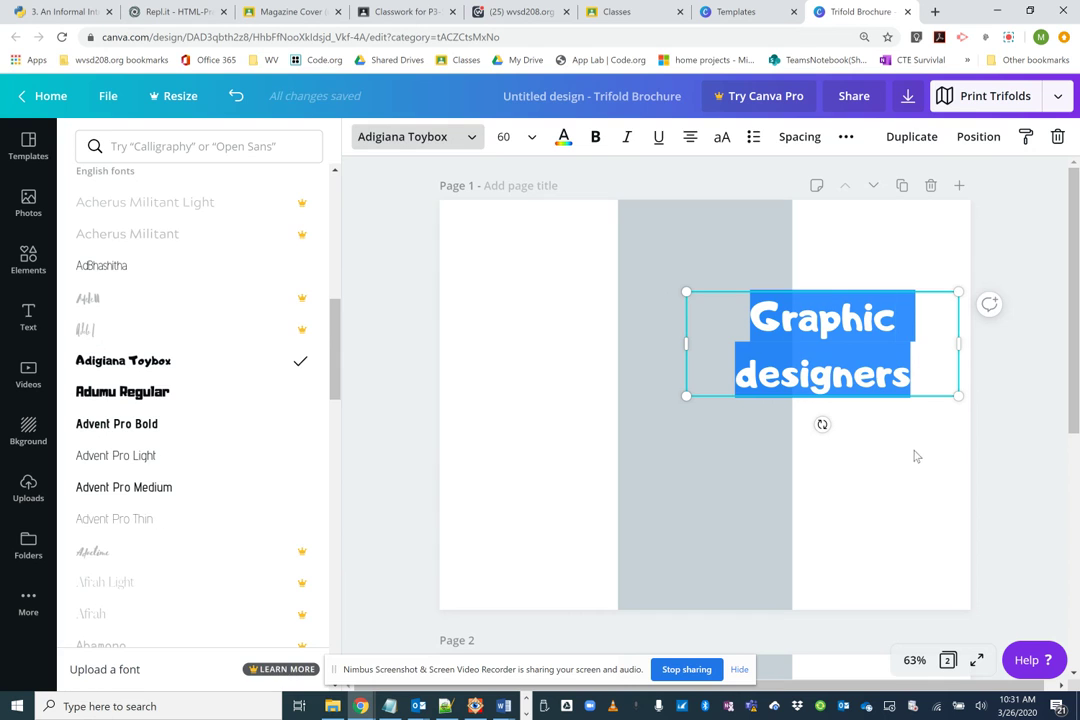
- Capitalize the second word of the heading so the text reads "Graphic Designers"
left_click(803, 399)
left_click(783, 383)
double_click(782, 380)
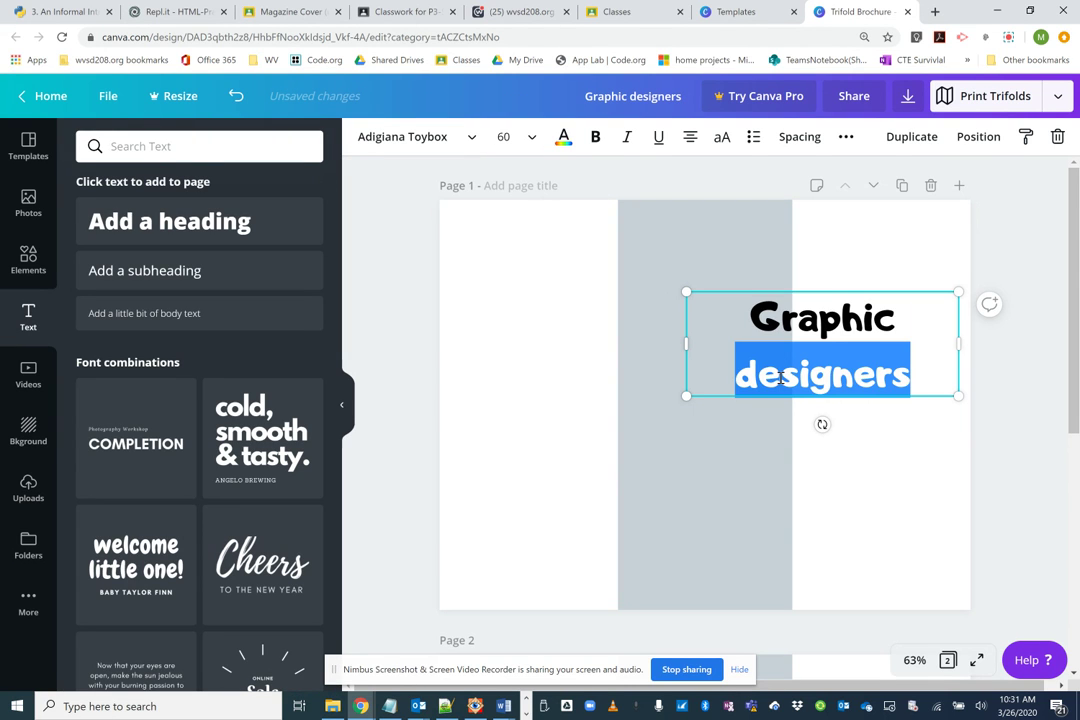
left_click(761, 380)
key("BackSpace")
type("D")
left_click(846, 453)
left_click(752, 388)
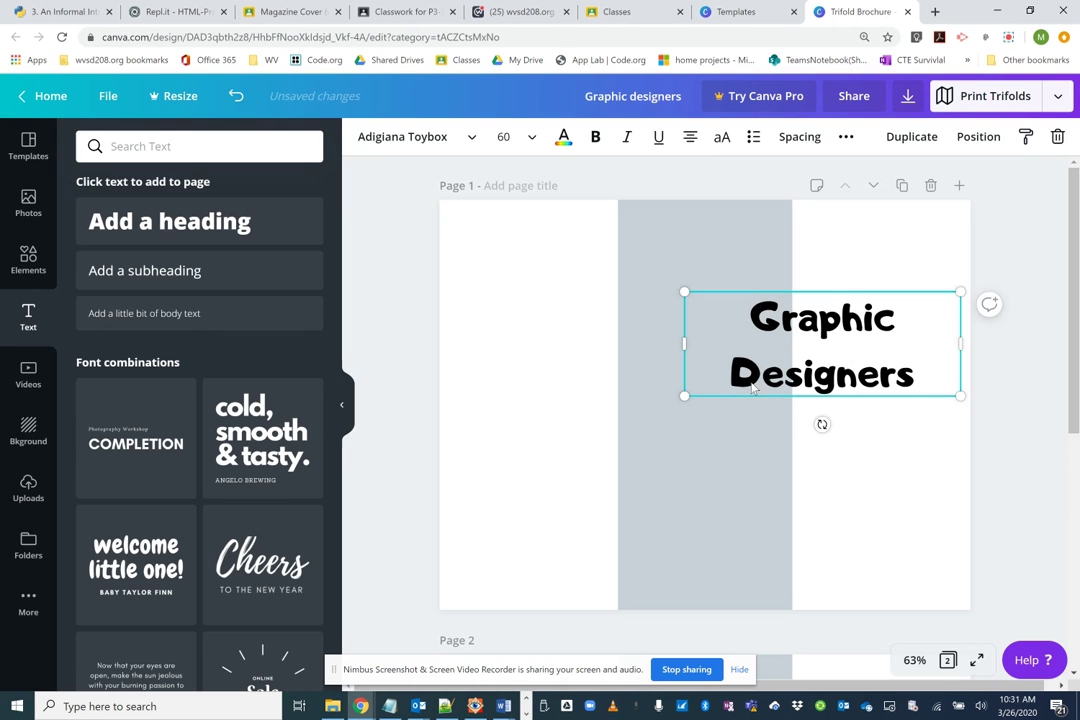
- Shrink the heading to about size 36.6 and place it tilted counterclockwise near the top of page 1's right panel
left_click_drag(697, 390, 900, 372)
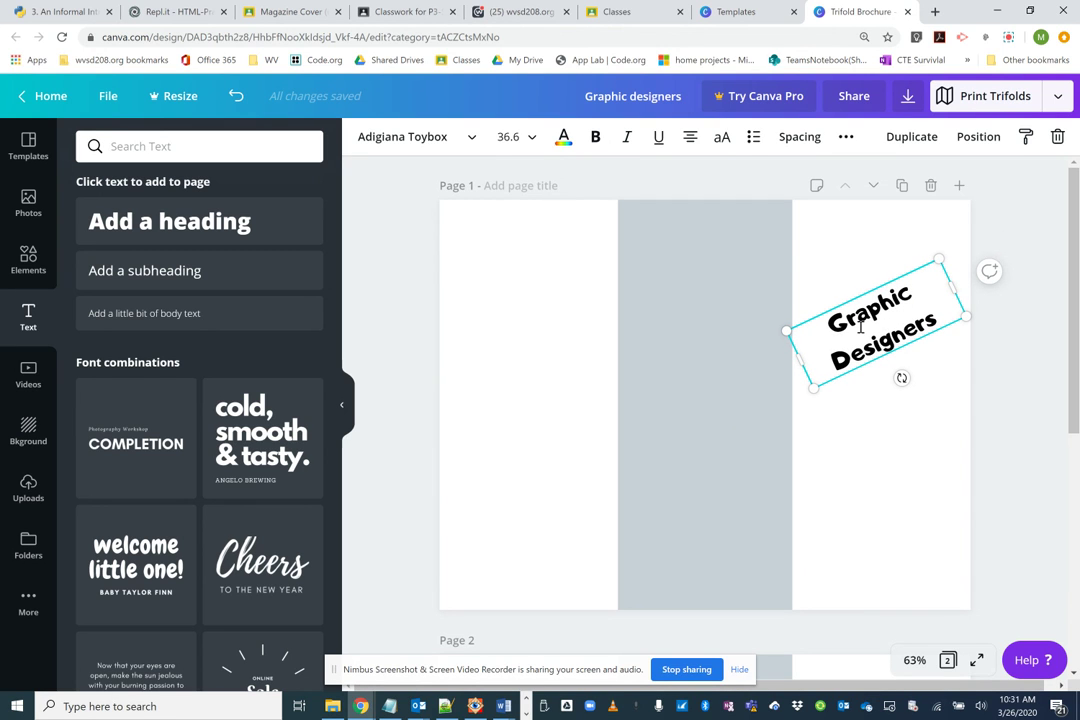
left_click(865, 255)
left_click_drag(862, 323, 858, 285)
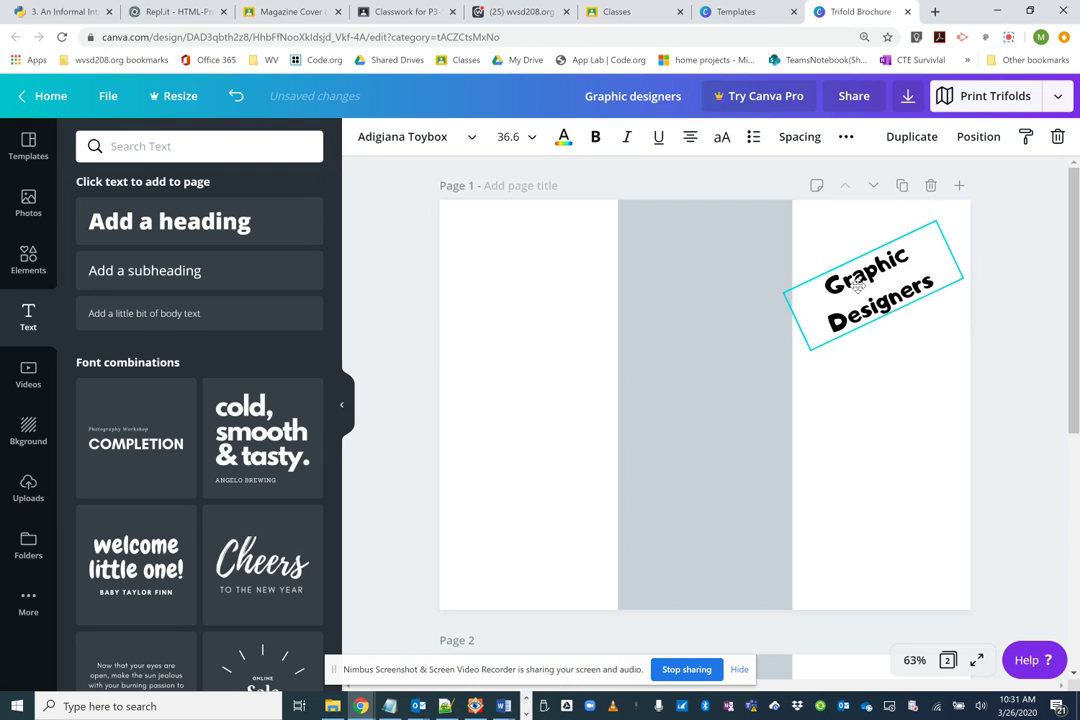
left_click(860, 386)
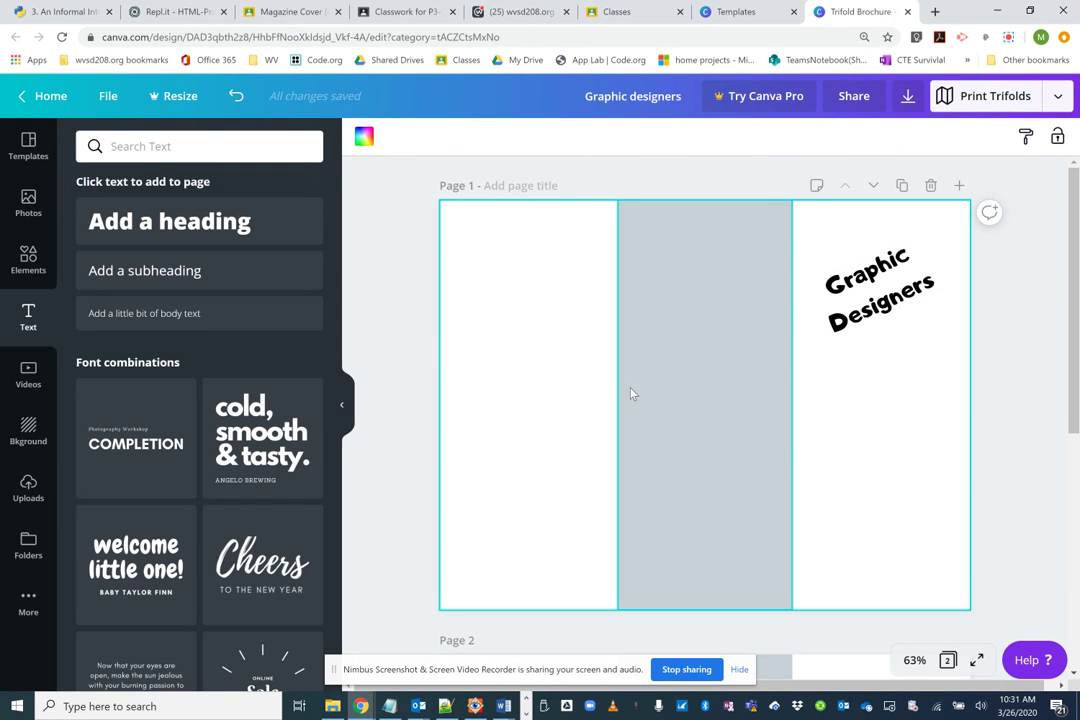
- Add the uploaded photo of the woman in red at a desk, sized to fit page 1's right panel below the heading
left_click(28, 488)
left_click_drag(150, 365, 638, 370)
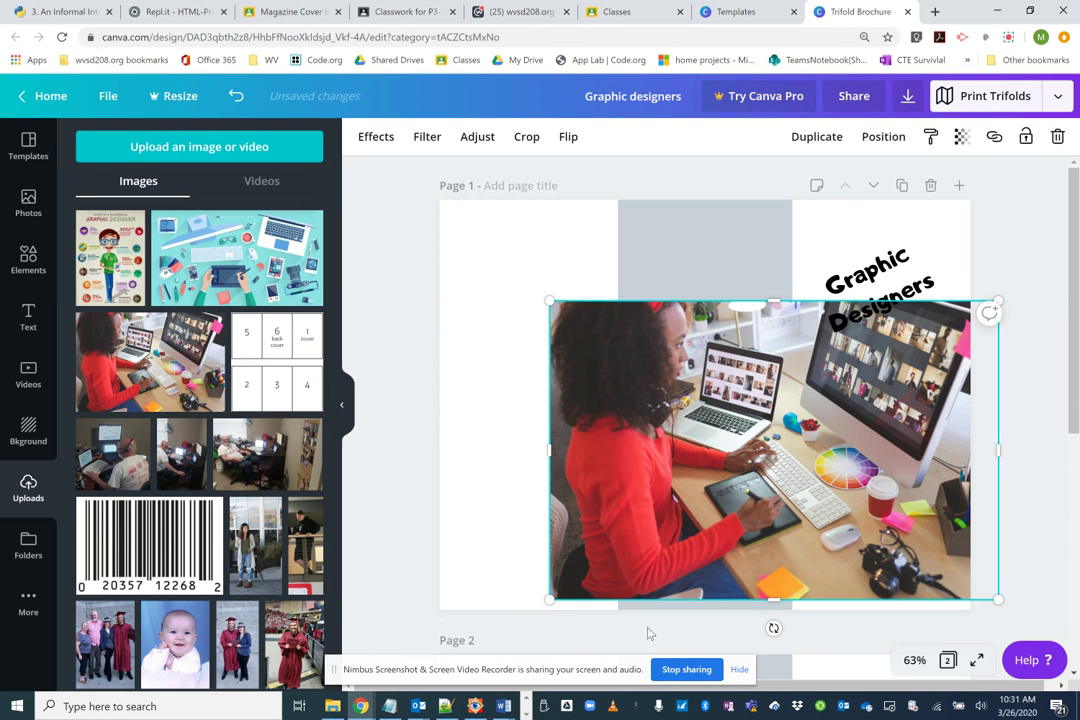
left_click_drag(597, 571, 829, 465)
left_click_drag(858, 377, 845, 435)
left_click_drag(987, 488, 912, 425)
left_click(707, 514)
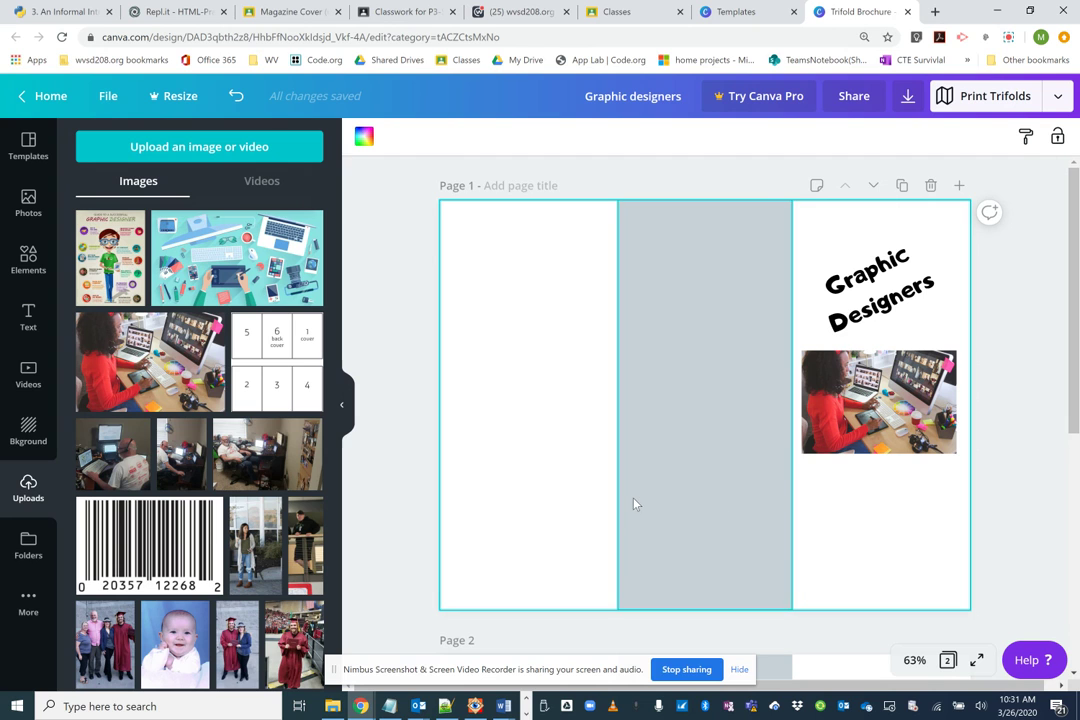
scroll(634, 505, "down", 5)
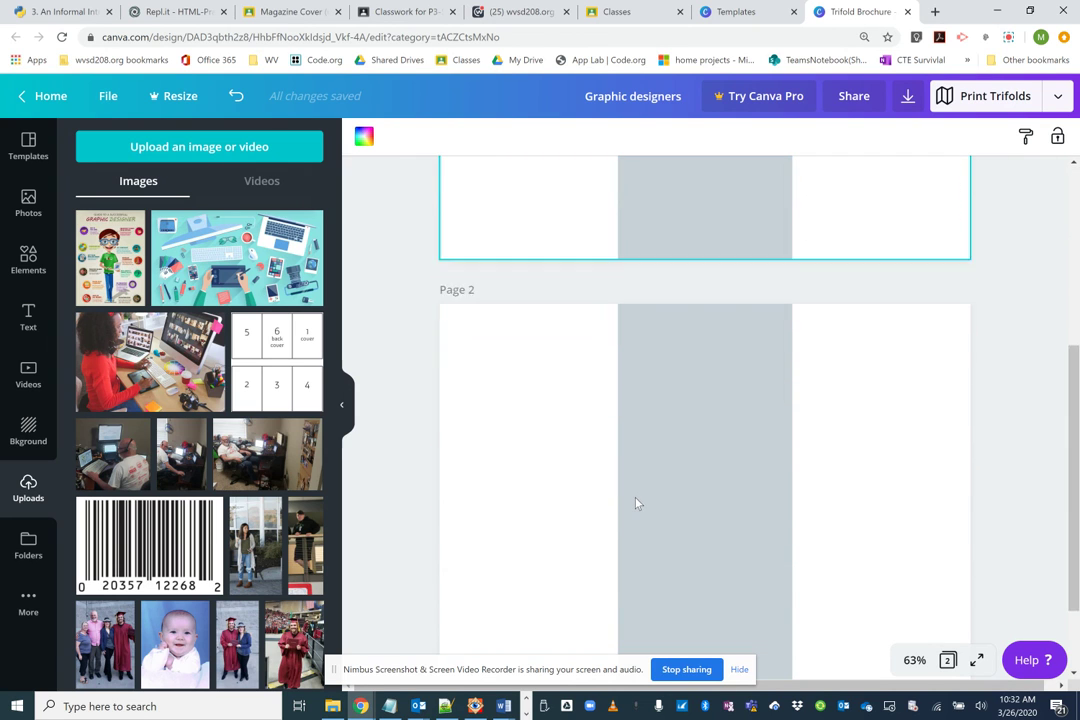
scroll(634, 503, "up", 5)
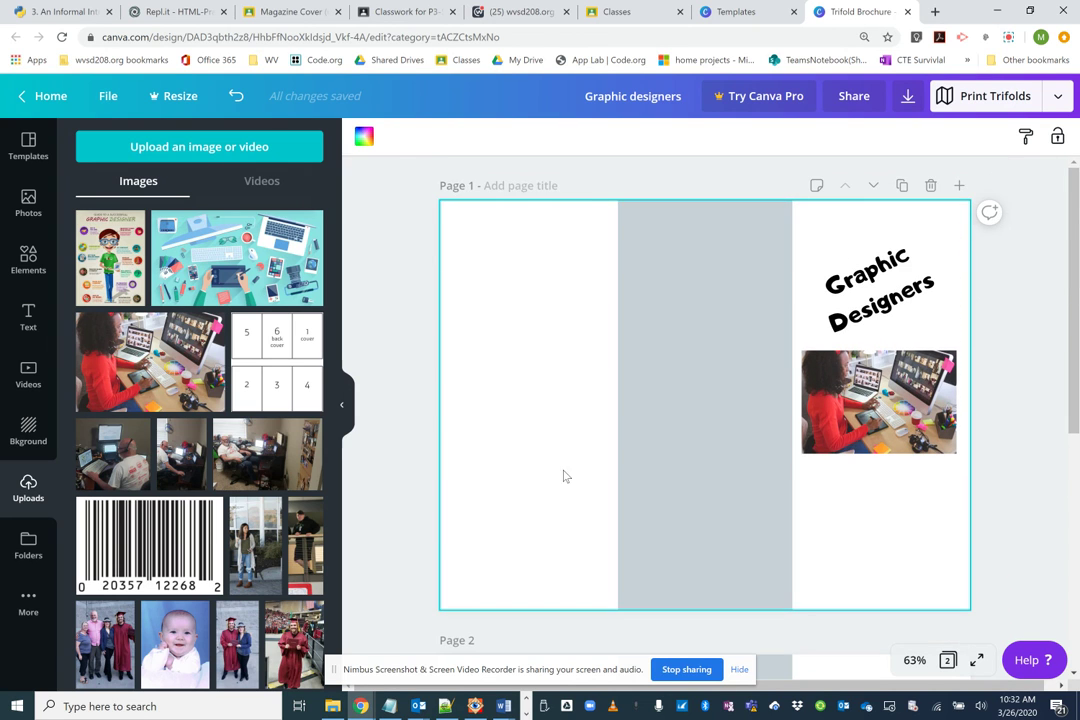
scroll(884, 537, "down", 3)
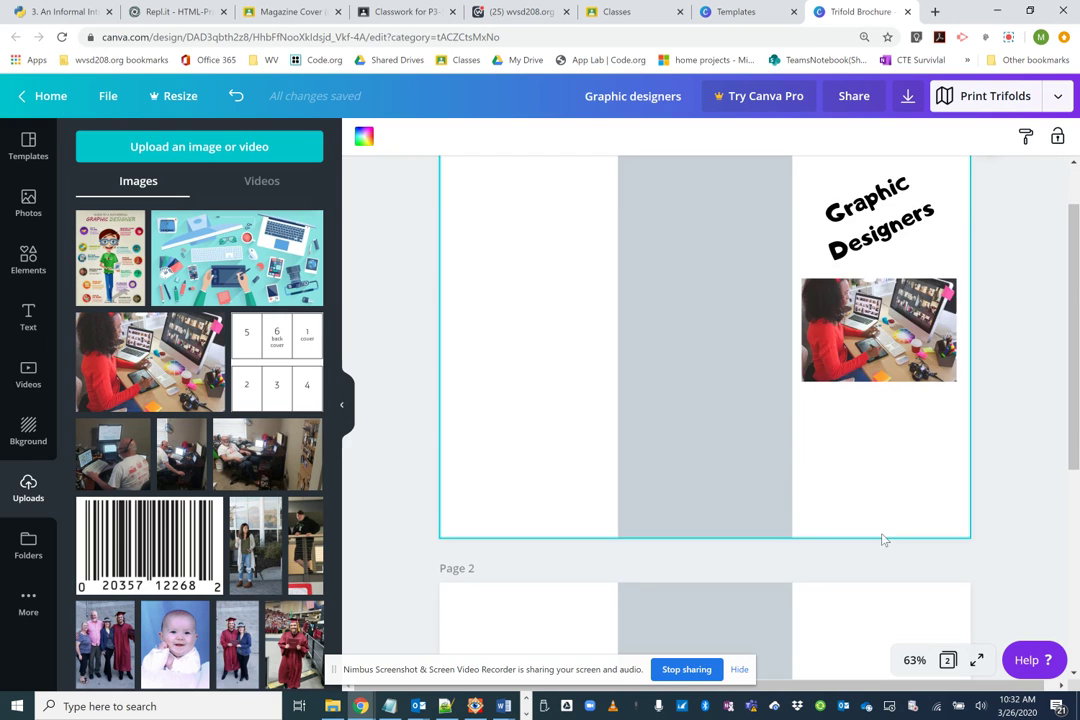
scroll(590, 414, "up", 1)
scroll(620, 410, "up", 1)
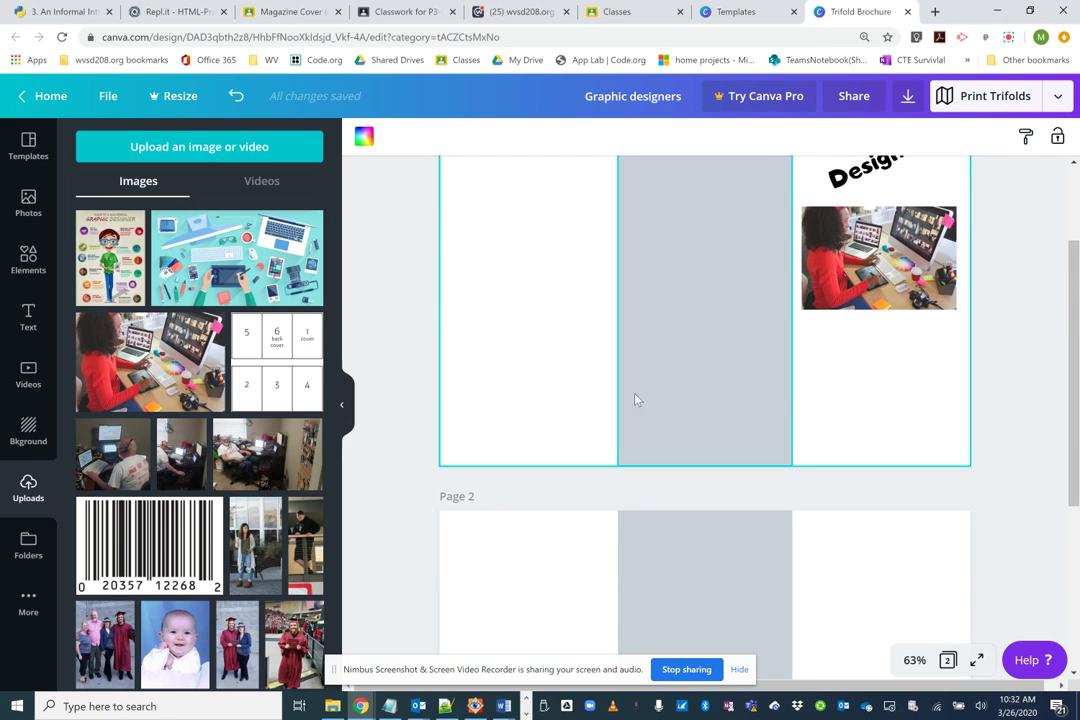
left_click(255, 322)
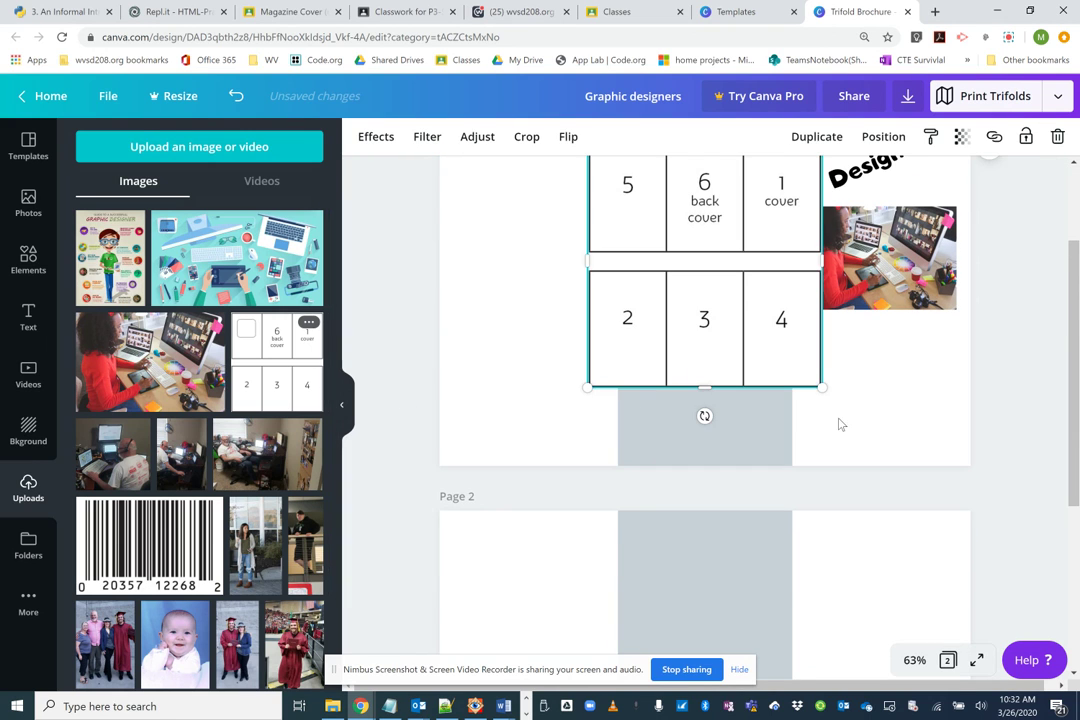
scroll(838, 425, "up", 5)
left_click_drag(726, 429, 626, 392)
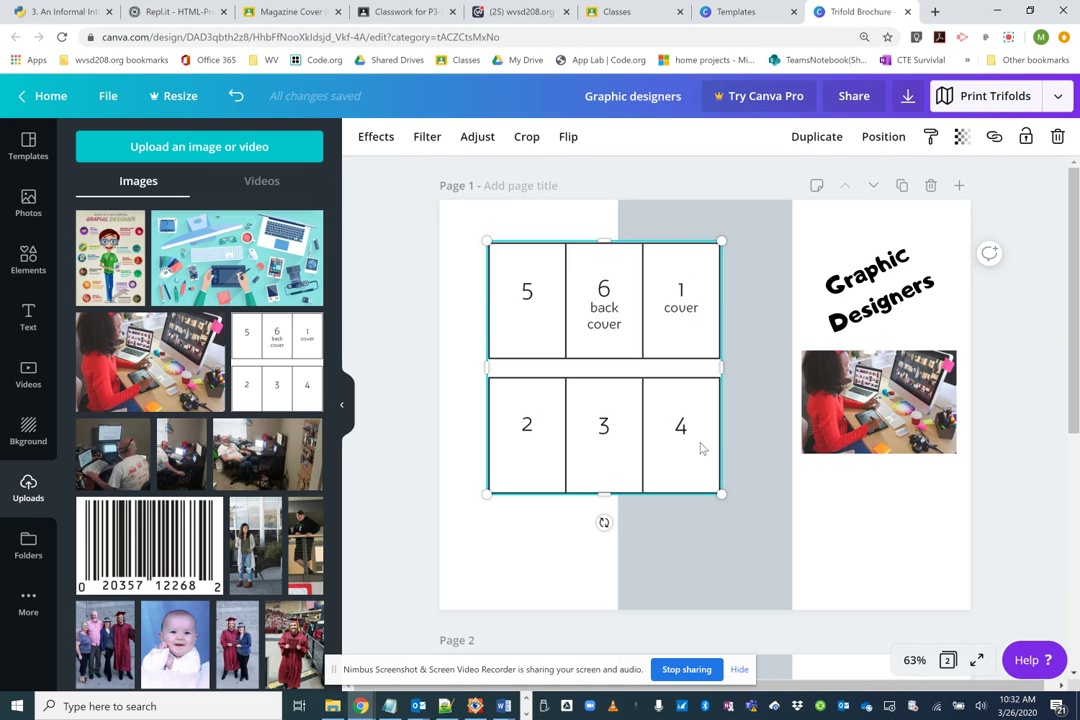
key("Delete")
- Add the uploaded Graphic Designer guide infographic to page 1 and fit it to the width of the middle panel, near its top
scroll(555, 432, "down", 3)
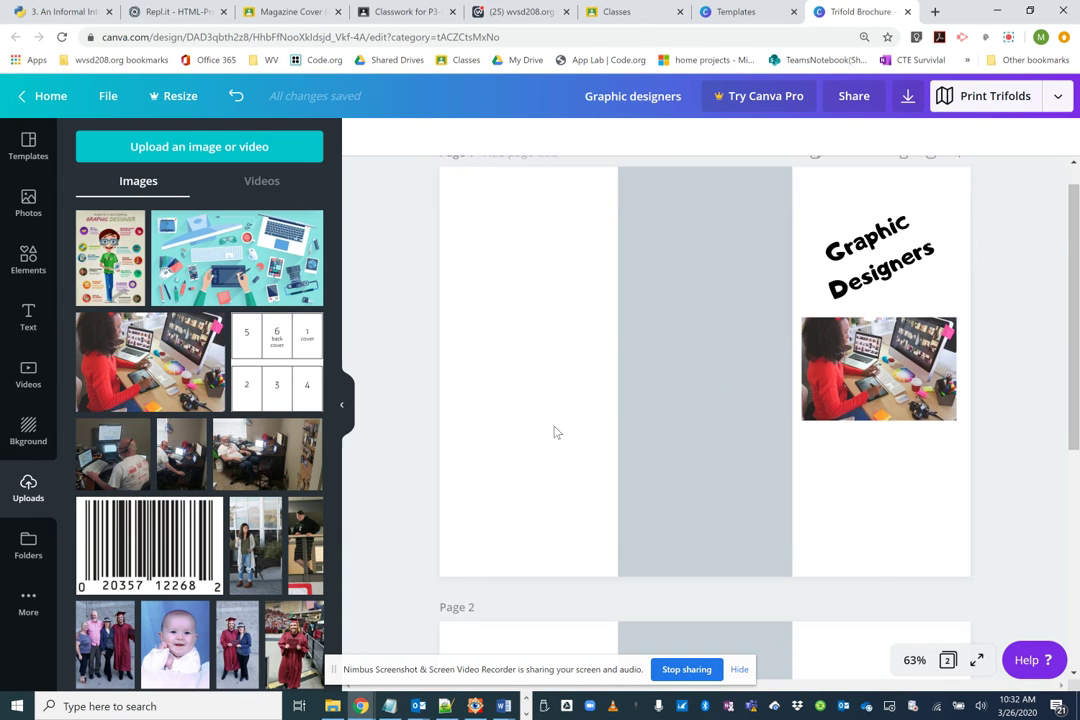
scroll(565, 428, "up", 3)
scroll(485, 429, "down", 4)
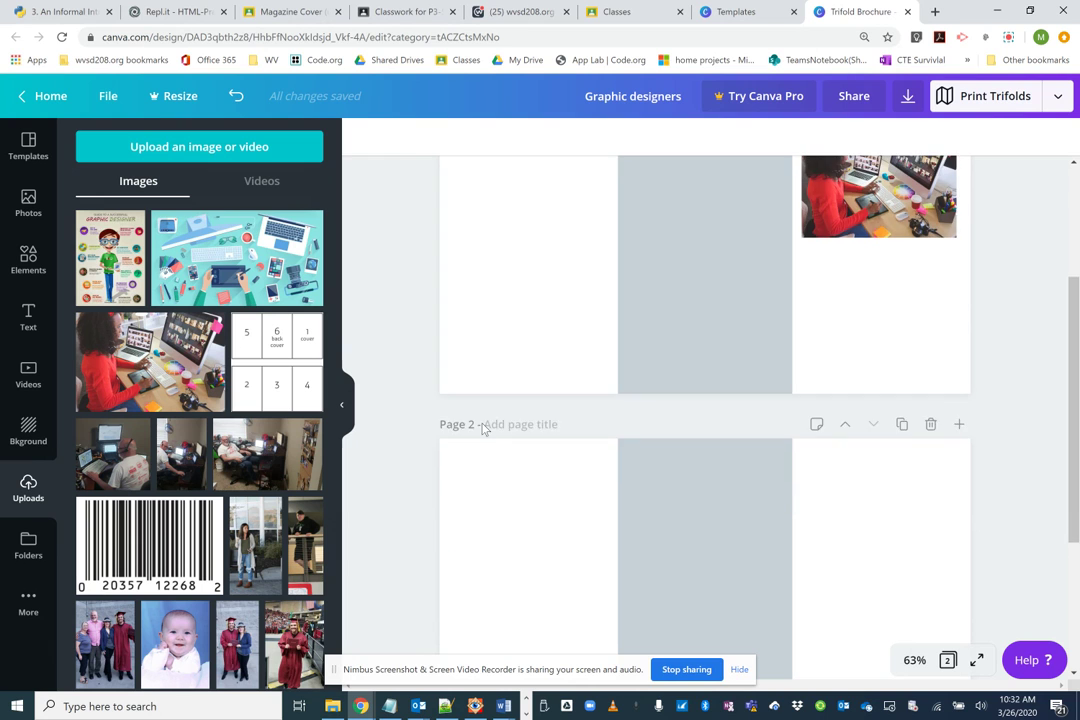
scroll(482, 429, "up", 3)
scroll(482, 429, "up", 3)
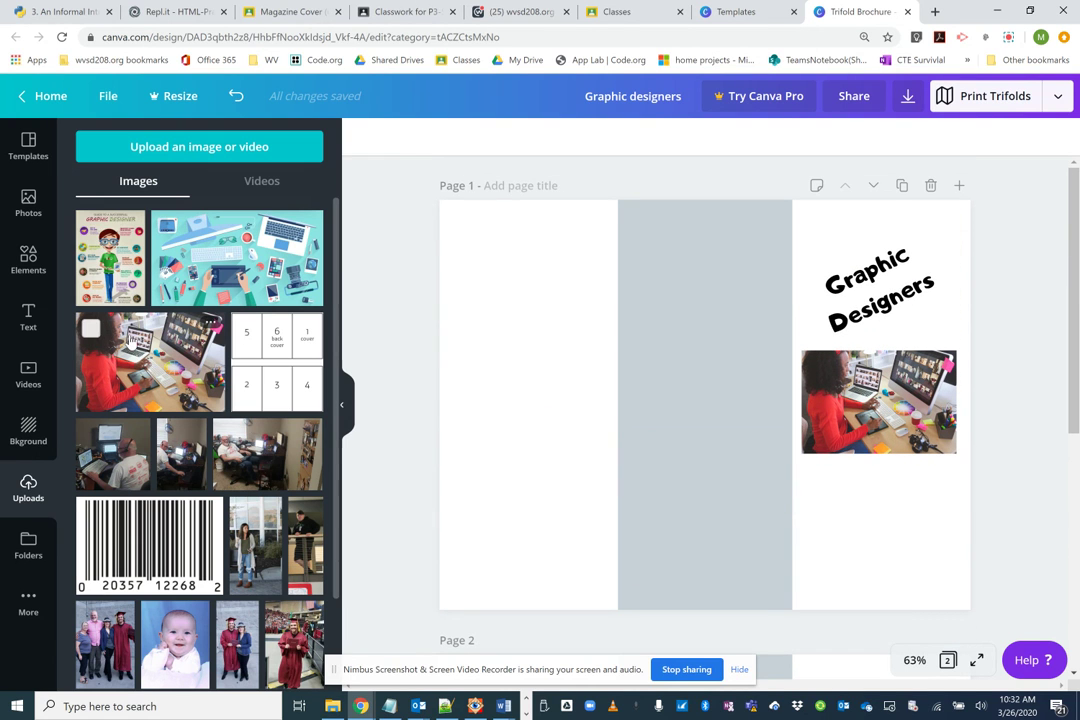
left_click_drag(110, 258, 484, 349)
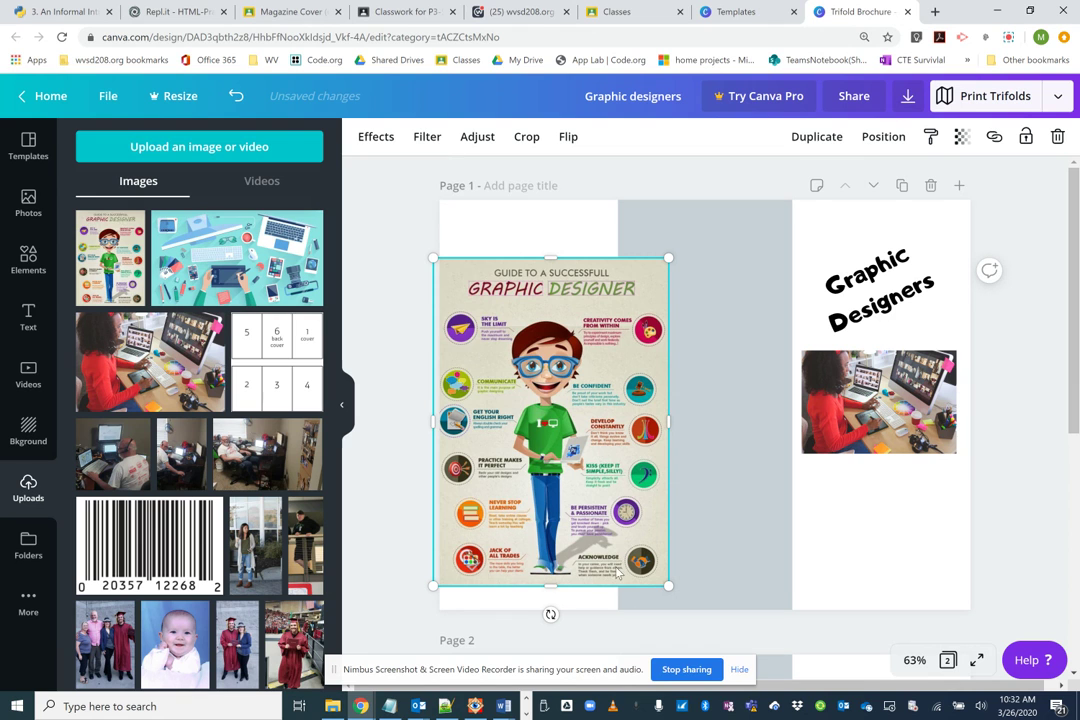
left_click_drag(668, 586, 554, 522)
left_click_drag(529, 405, 698, 373)
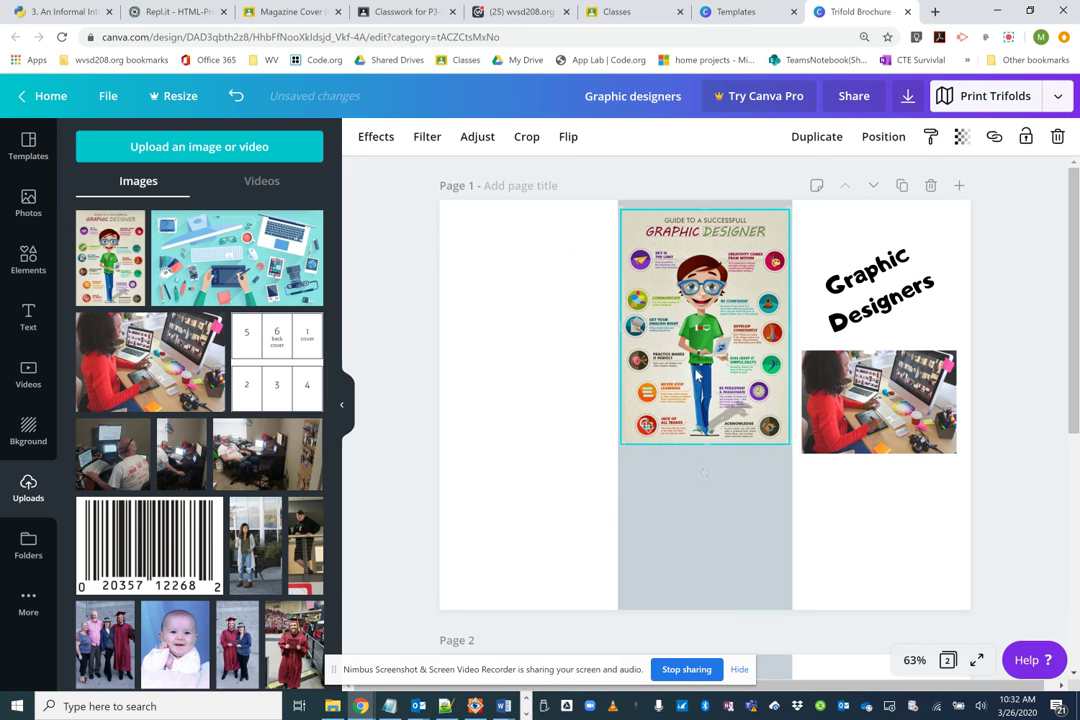
- Add the uploaded six-panel numbering diagram to page 1, shrunk to fit in the upper part of the left panel
left_click(274, 386)
left_click_drag(722, 367, 576, 362)
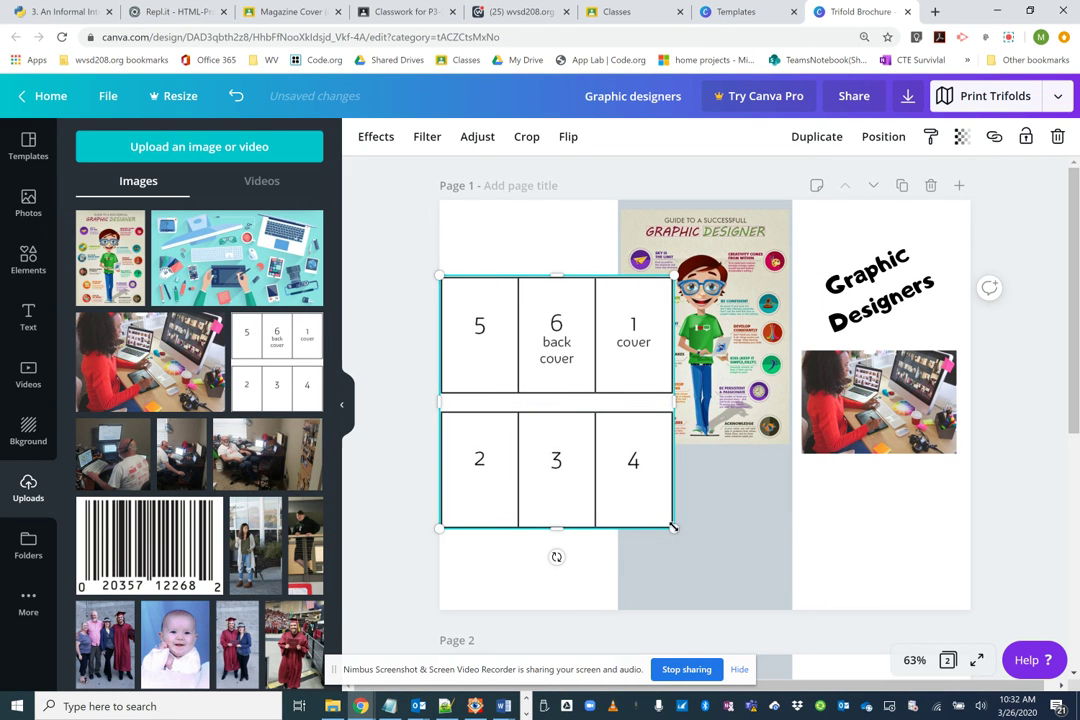
left_click_drag(573, 420, 567, 410)
left_click_drag(538, 327, 560, 273)
left_click(535, 434)
- Add the uploaded teal desk illustration to page 2, resized and placed across the upper middle and right panels
scroll(566, 457, "down", 4)
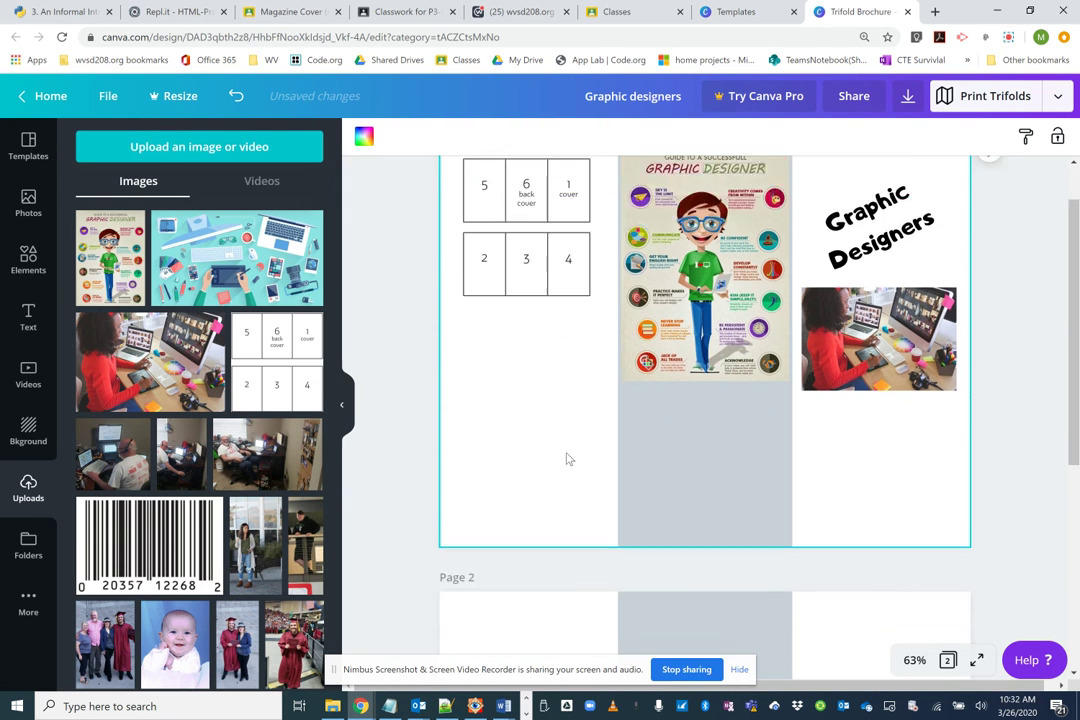
scroll(566, 459, "up", 4)
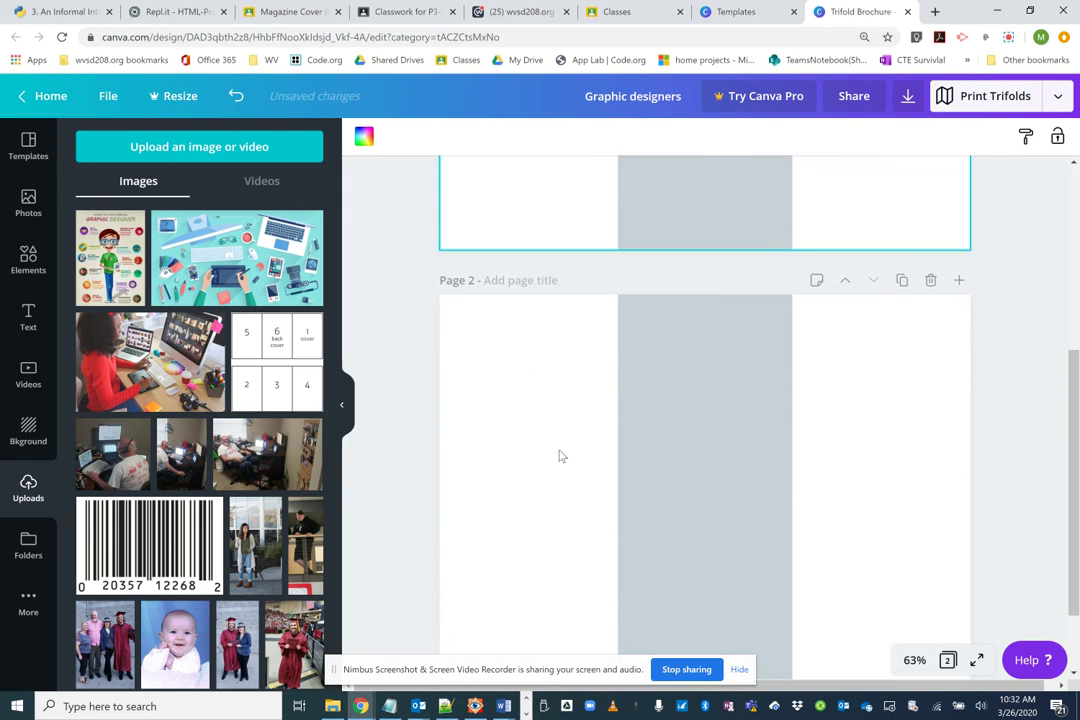
scroll(569, 458, "up", 1)
scroll(569, 458, "down", 4)
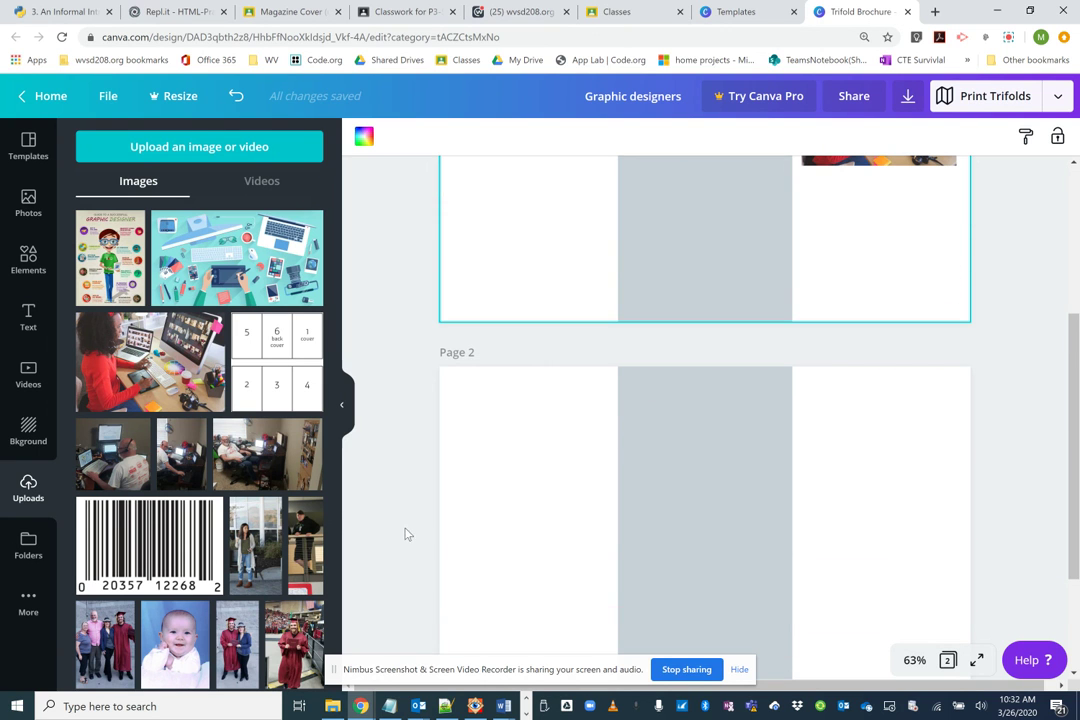
scroll(288, 566, "down", 1)
scroll(288, 566, "up", 1)
left_click_drag(241, 262, 695, 421)
left_click_drag(599, 623, 686, 583)
left_click_drag(795, 529, 741, 530)
left_click_drag(963, 566, 926, 546)
left_click_drag(737, 532, 737, 556)
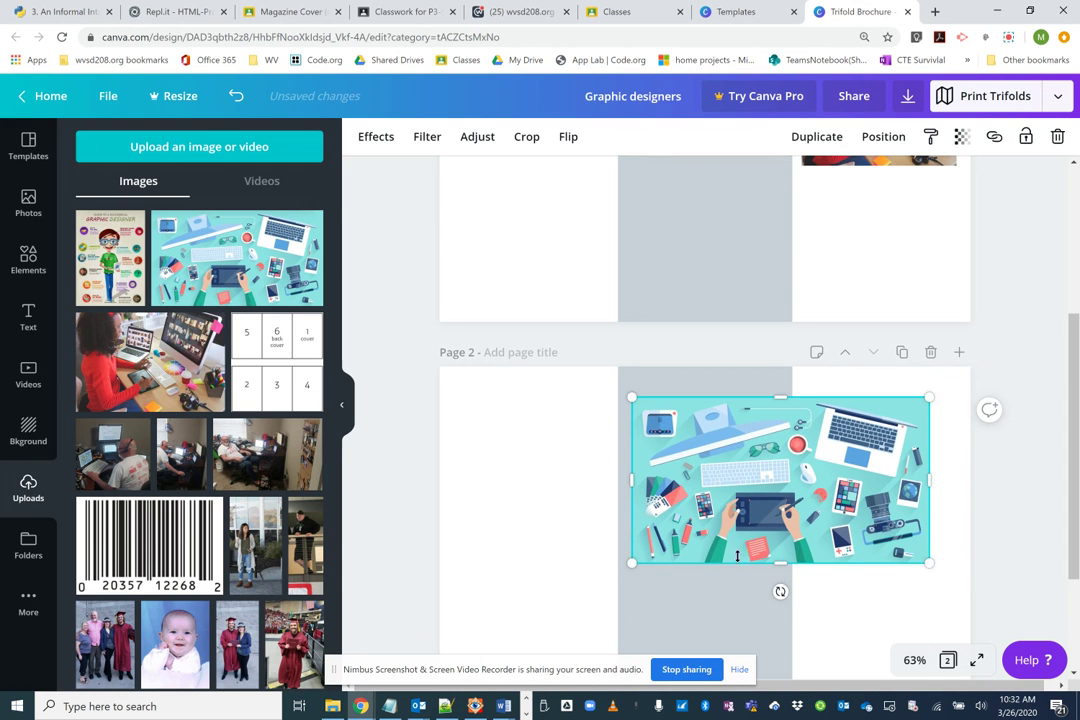
scroll(725, 330, "up", 2)
scroll(800, 345, "down", 3)
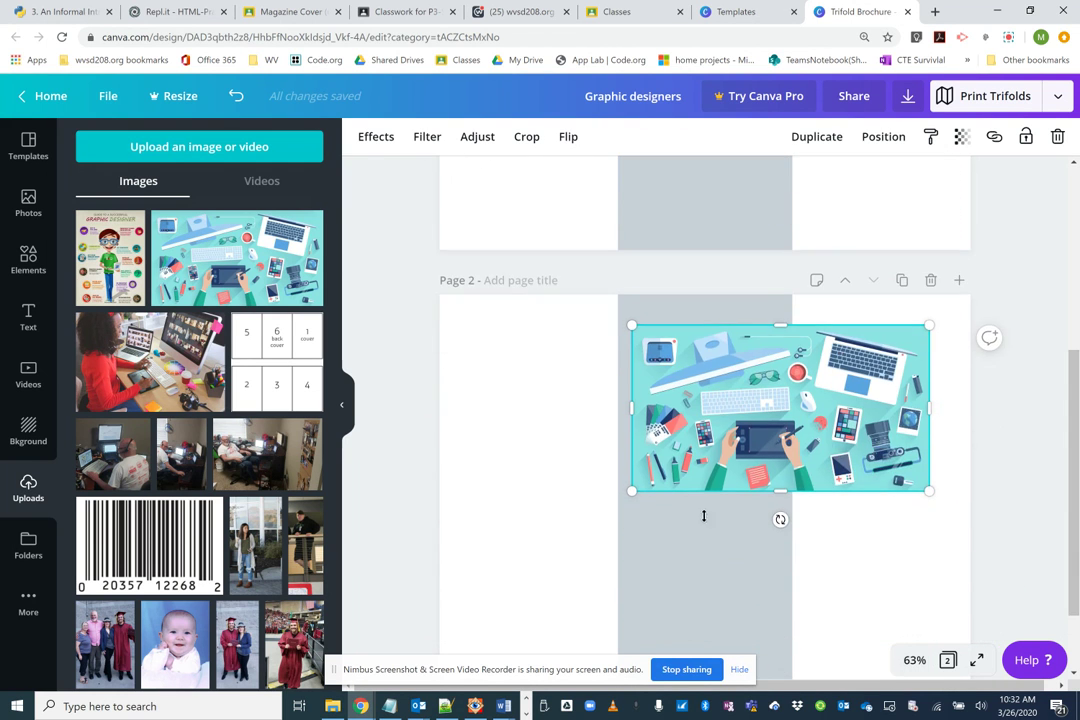
scroll(625, 493, "up", 4)
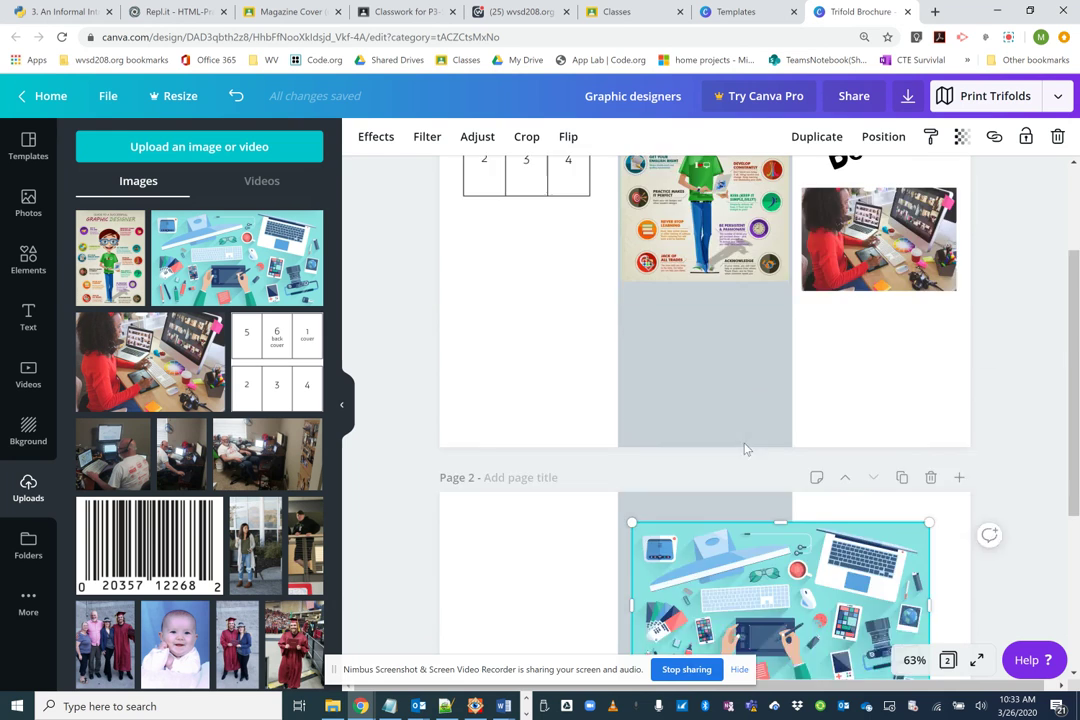
scroll(528, 386, "down", 2)
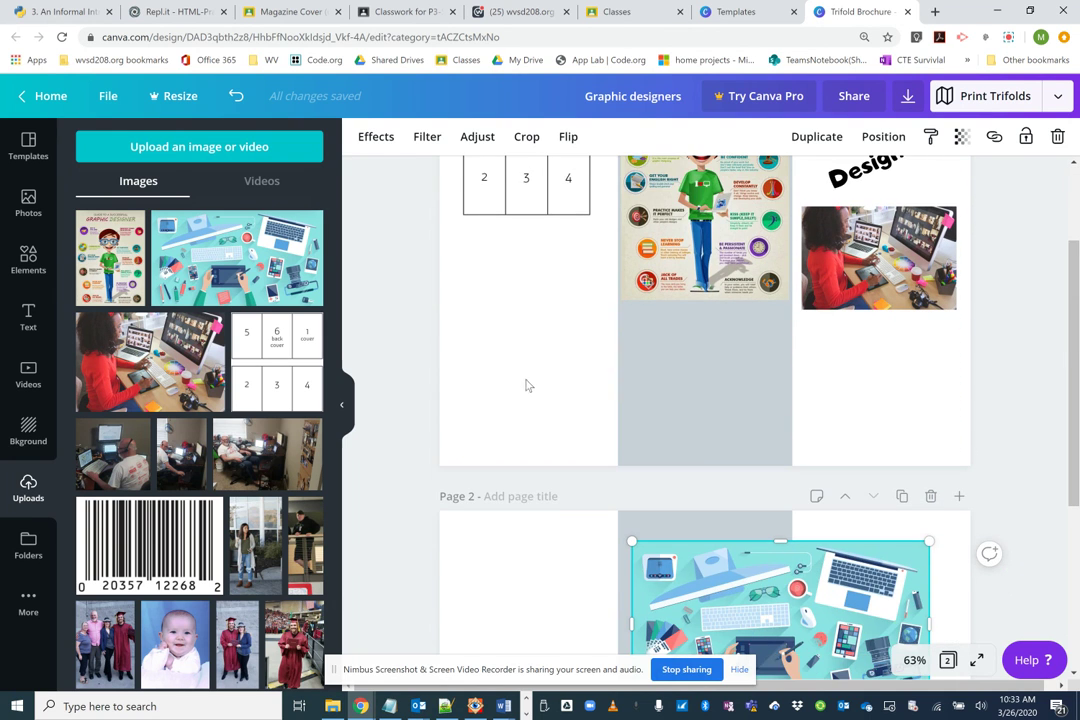
scroll(531, 381, "down", 4)
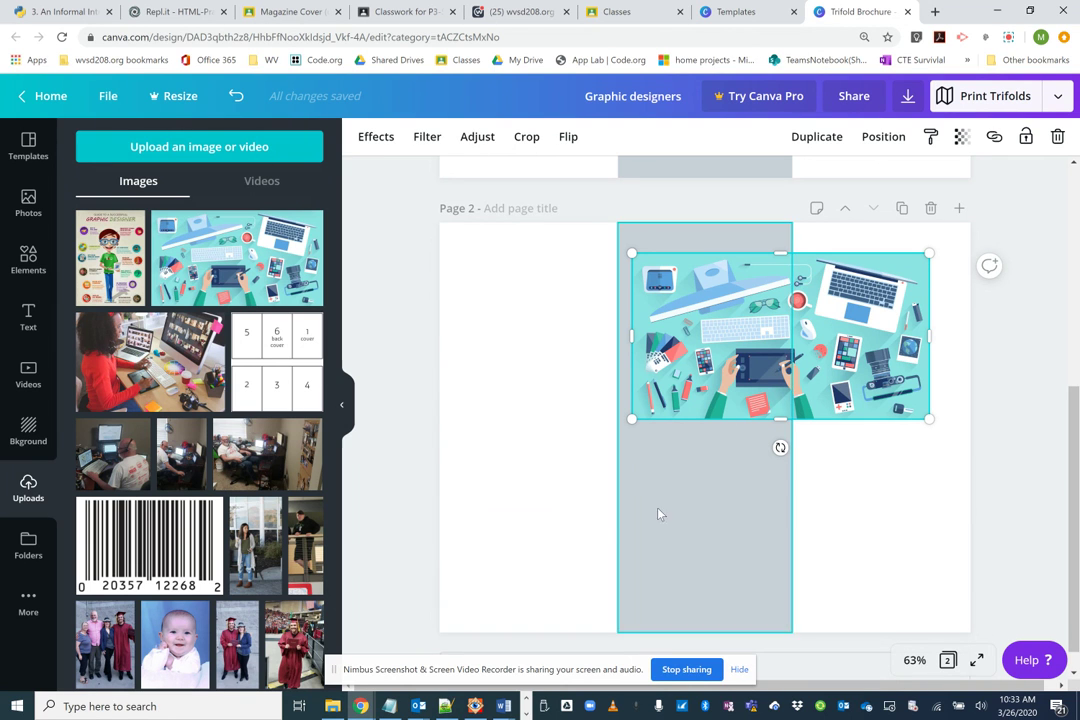
- Add the "Graphic Design for Beginners" font combination to page 2, shrunk to about 5.2 by 4.2 and placed along the teal illustration's lower edge
left_click(24, 318)
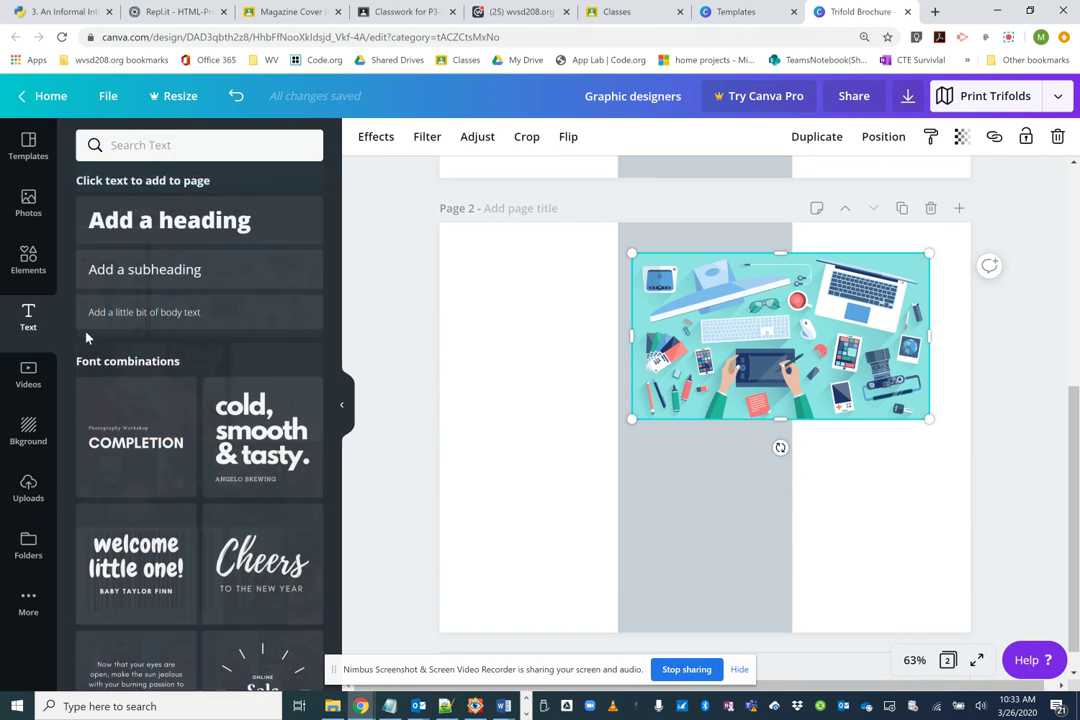
scroll(287, 410, "down", 8)
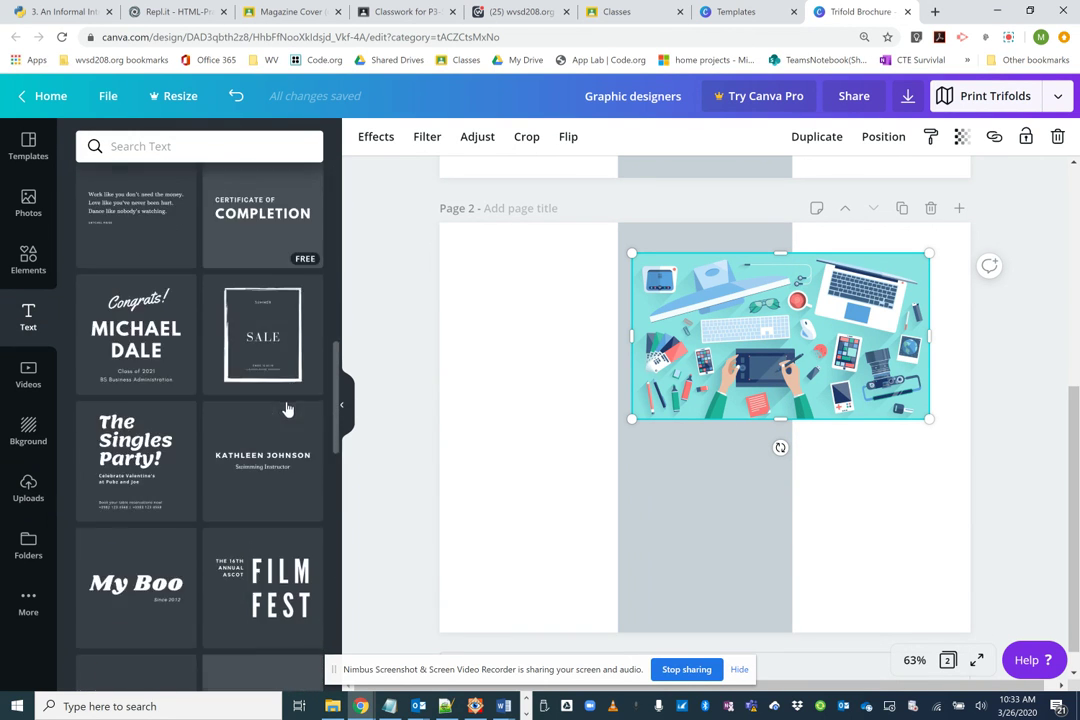
scroll(287, 410, "down", 3)
scroll(284, 410, "up", 1)
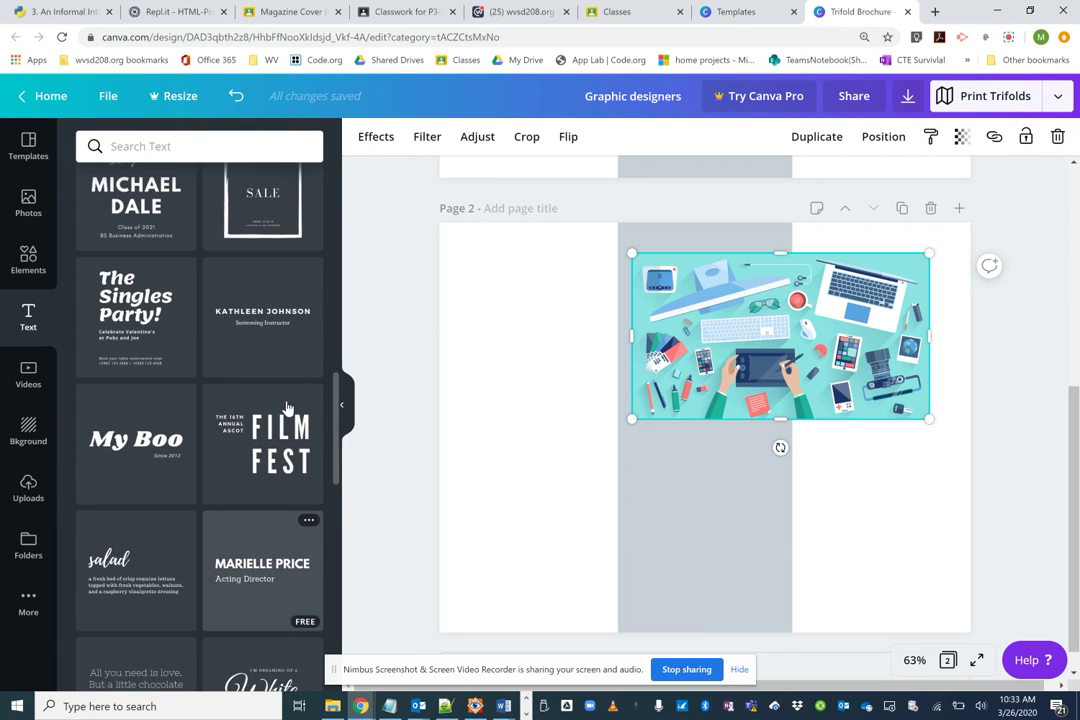
scroll(145, 354, "down", 5)
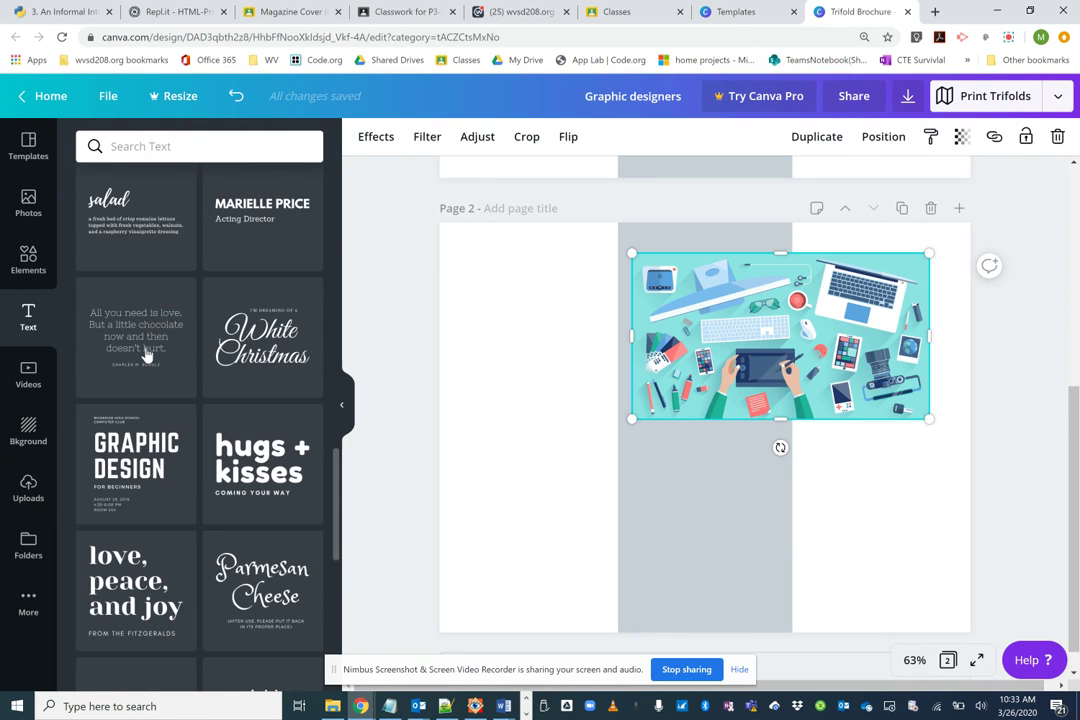
left_click_drag(115, 330, 585, 469)
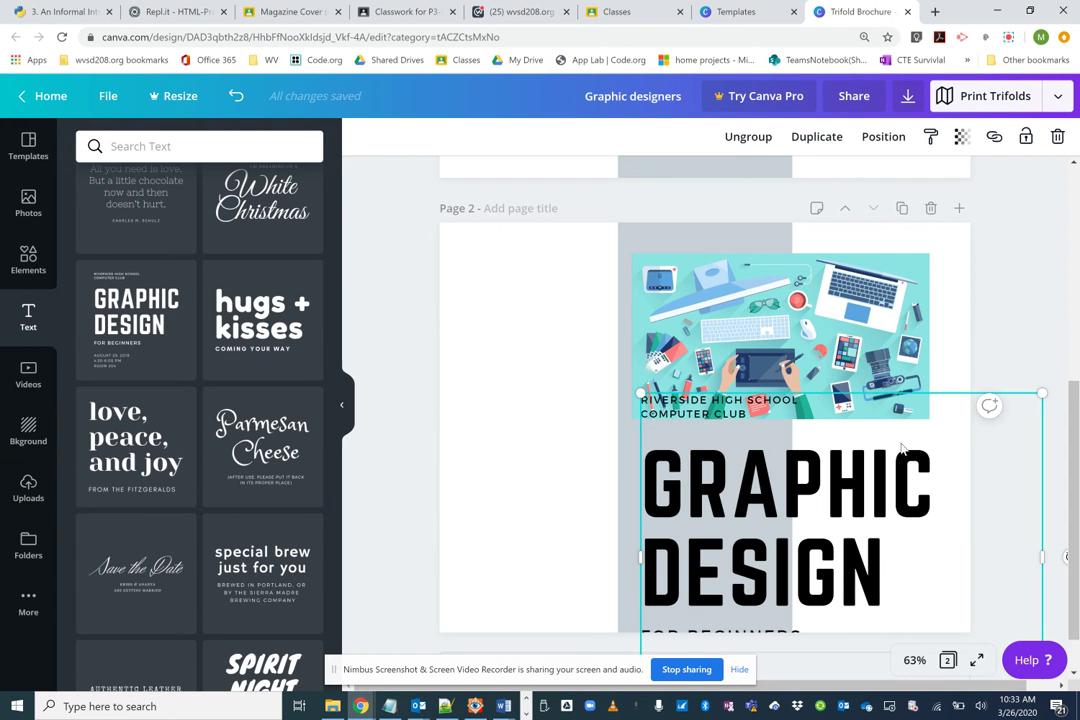
left_click_drag(1044, 391, 889, 516)
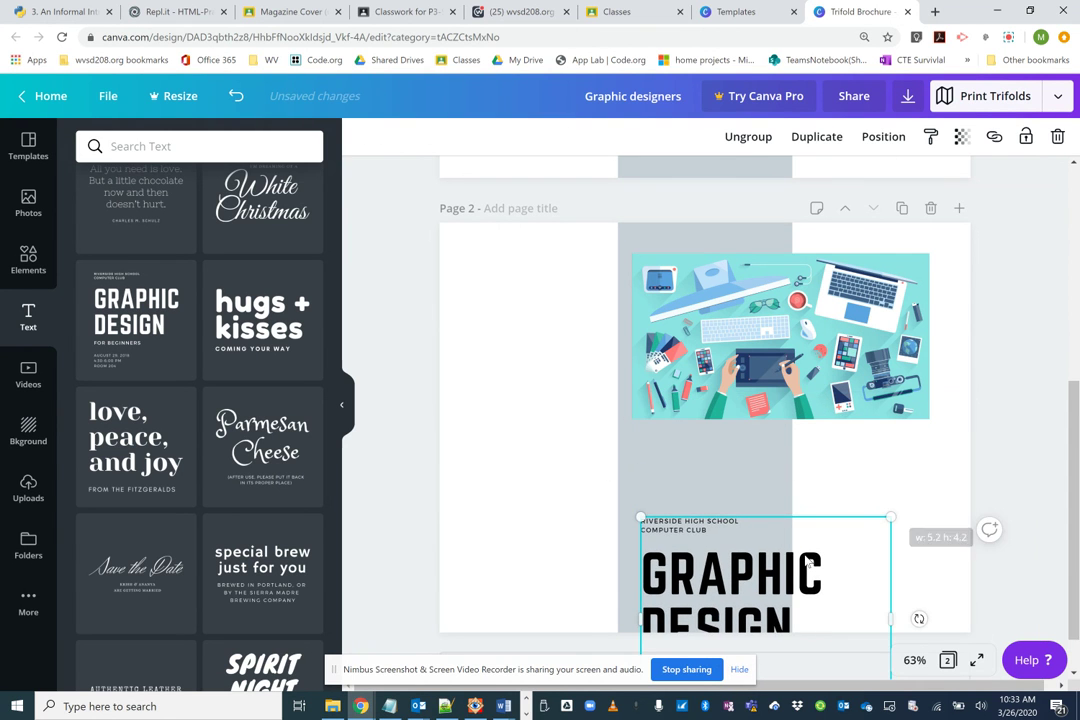
left_click_drag(730, 528, 746, 413)
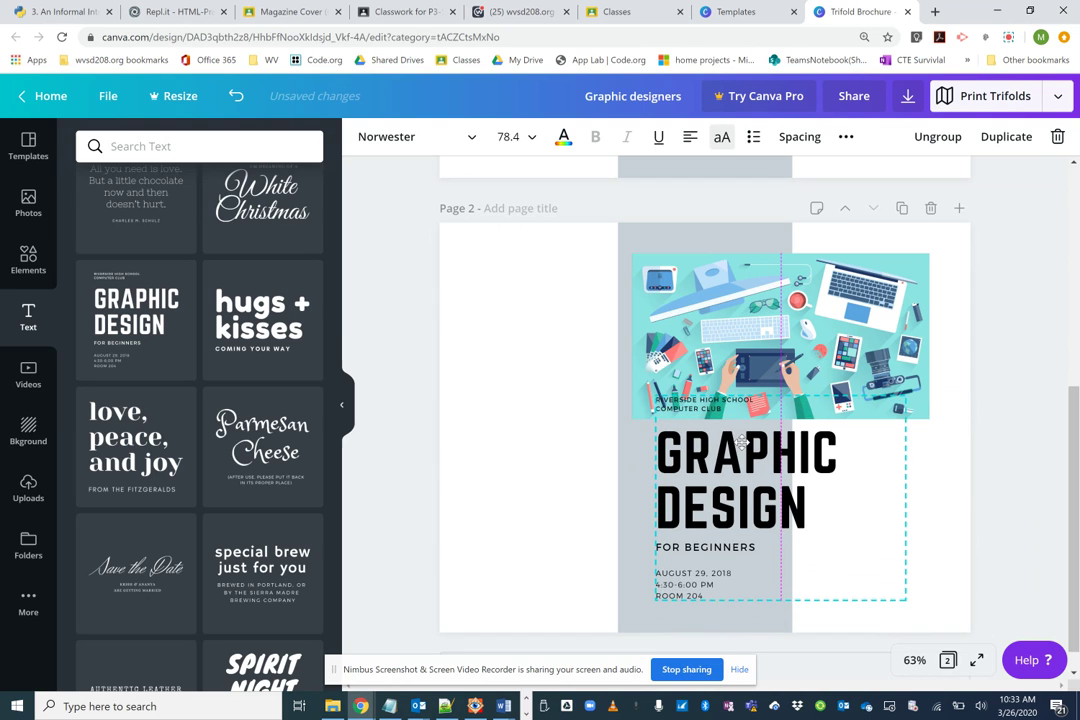
left_click(940, 512)
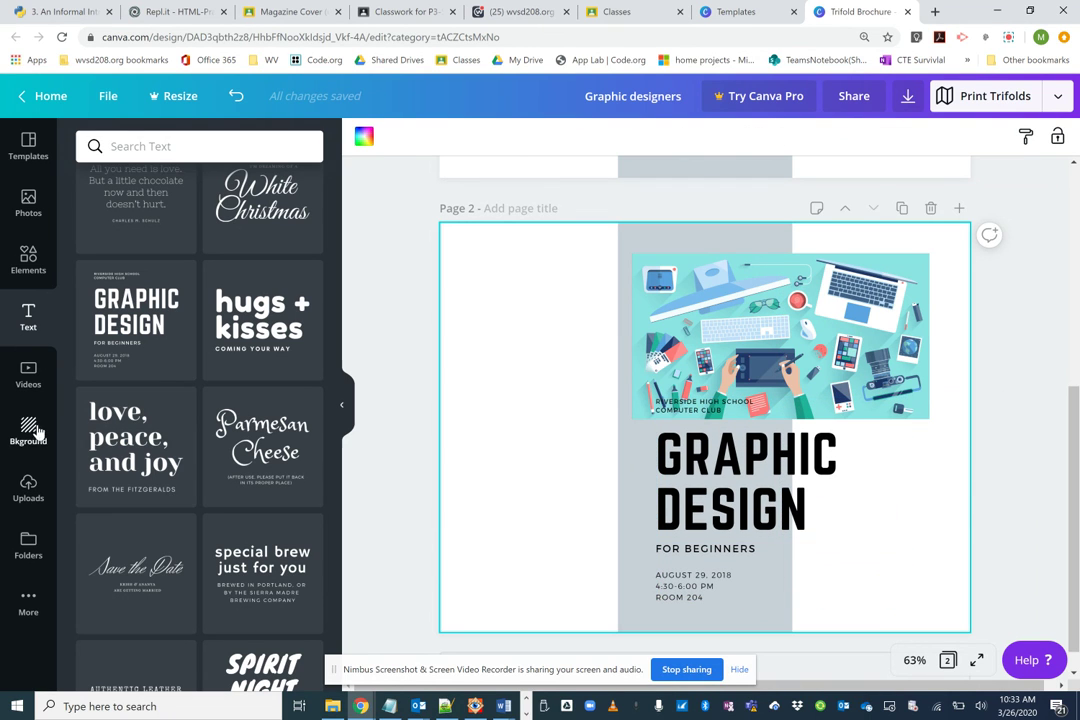
- Add the liked photo of the red-haired woman against a blue brick wall to page 2
left_click(28, 205)
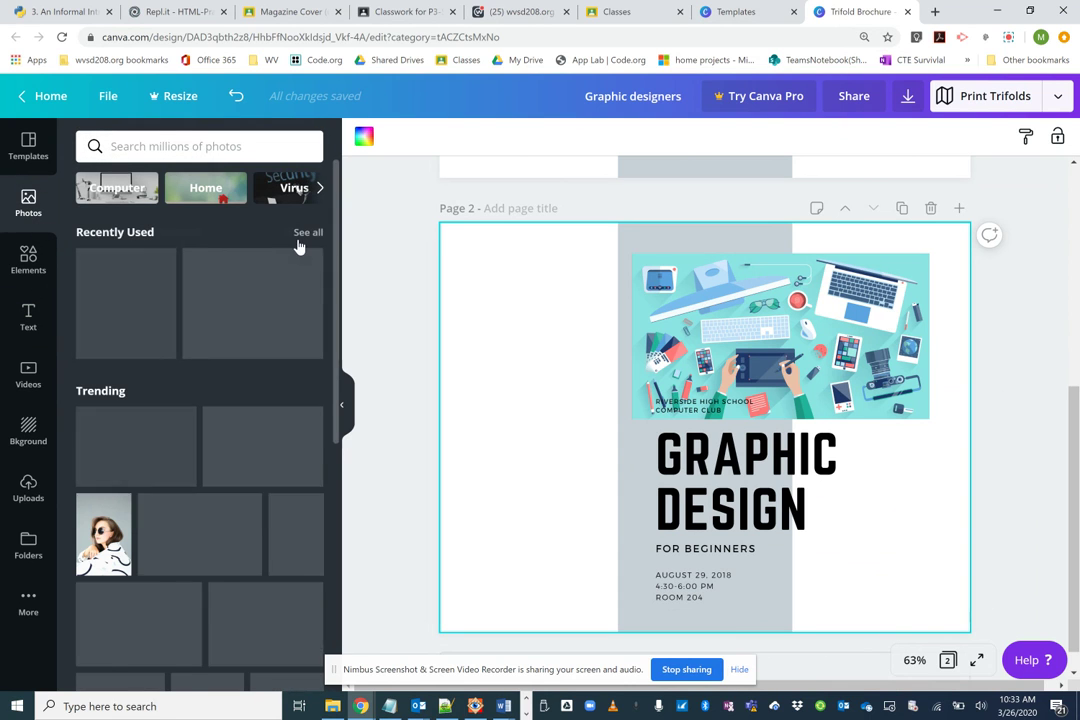
left_click(30, 548)
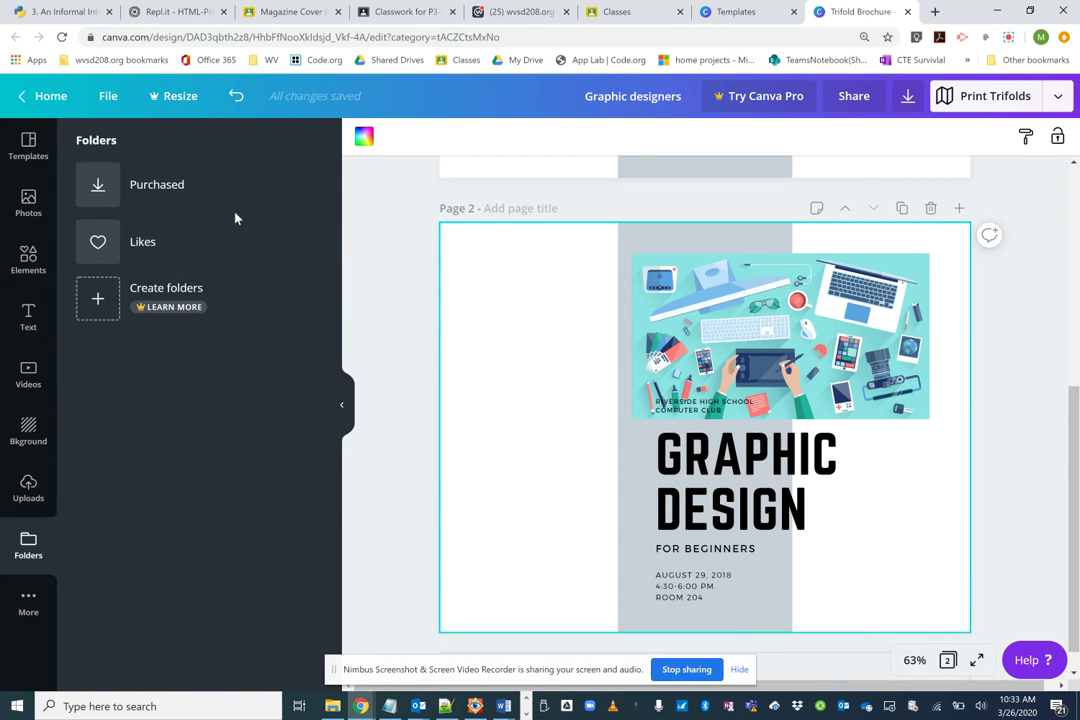
left_click(124, 250)
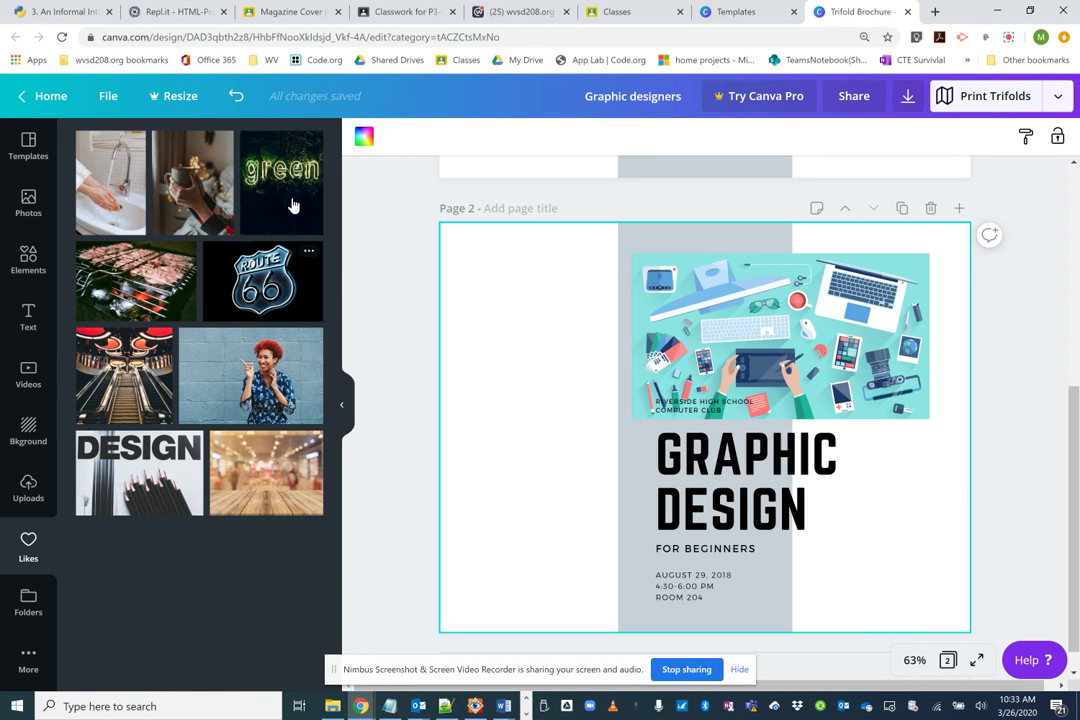
left_click_drag(237, 412, 516, 356)
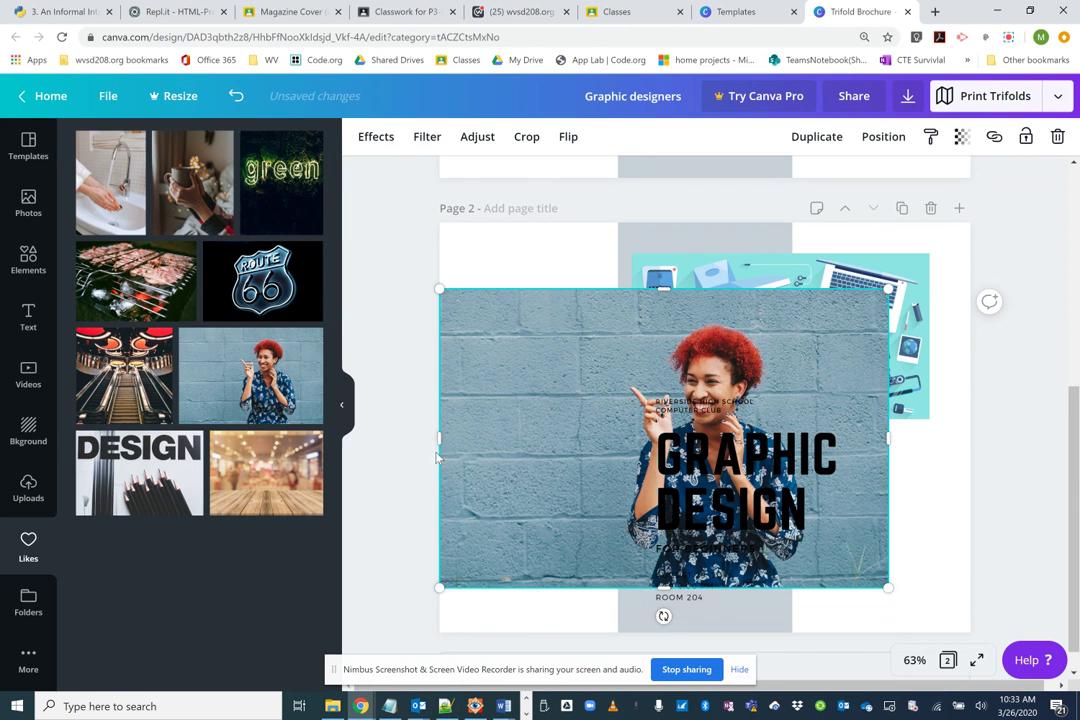
- Crop the photo closely around the red-haired woman and fit it into the upper part of page 2's left panel
left_click_drag(438, 438, 618, 438)
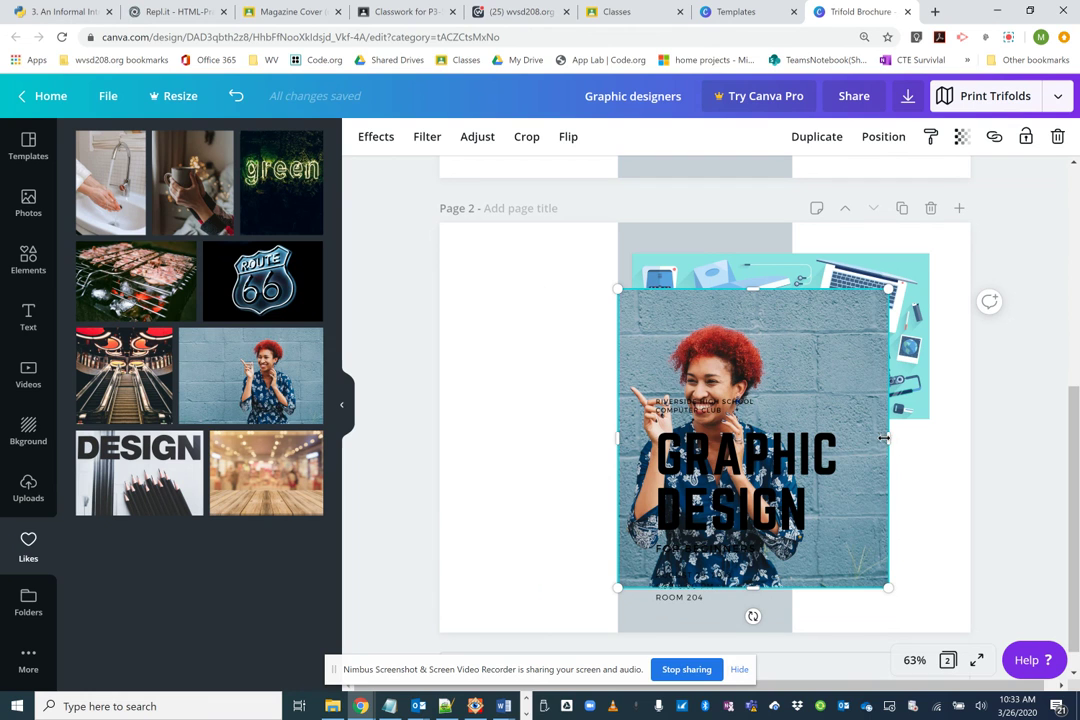
left_click_drag(854, 441, 837, 465)
left_click_drag(726, 289, 726, 308)
left_click_drag(648, 331, 477, 251)
left_click_drag(666, 508, 563, 455)
left_click(374, 470)
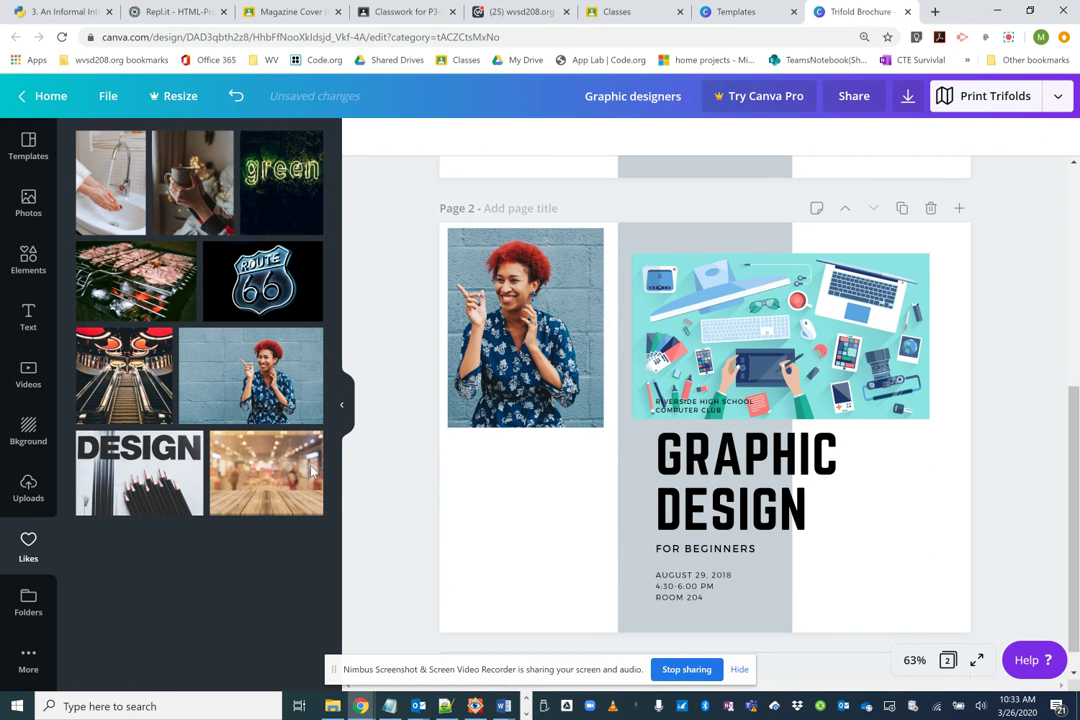
- Add the "love, peace, and joy" font combination below the woman's photo on page 2, shrunk to roughly the left panel's width
left_click(28, 318)
scroll(174, 477, "down", 2)
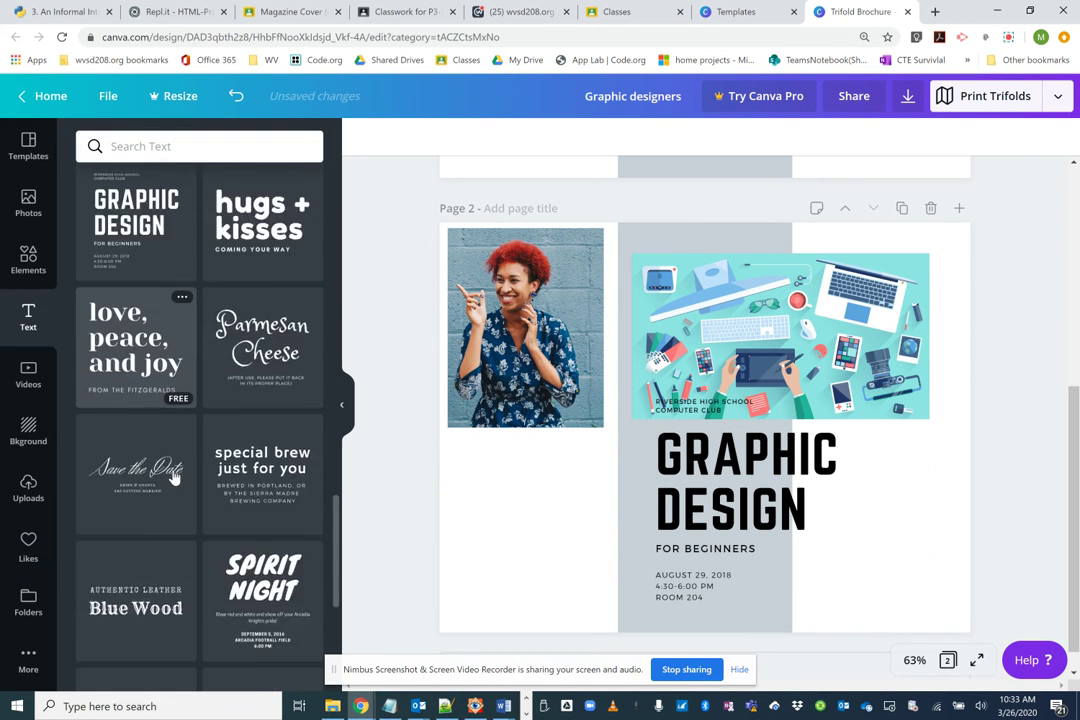
left_click_drag(247, 462, 494, 514)
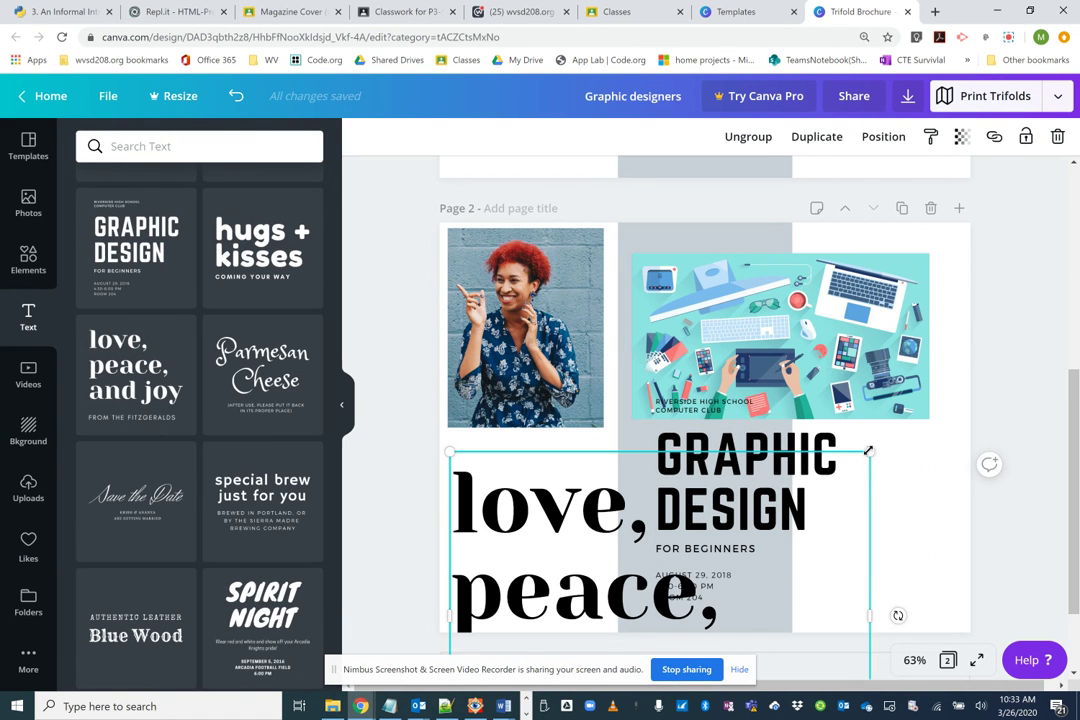
left_click_drag(813, 481, 716, 588)
left_click_drag(559, 579, 601, 446)
left_click_drag(674, 612, 631, 581)
- Replace the "love, peace, and joy" heading with "Get excited about Design"
double_click(570, 540)
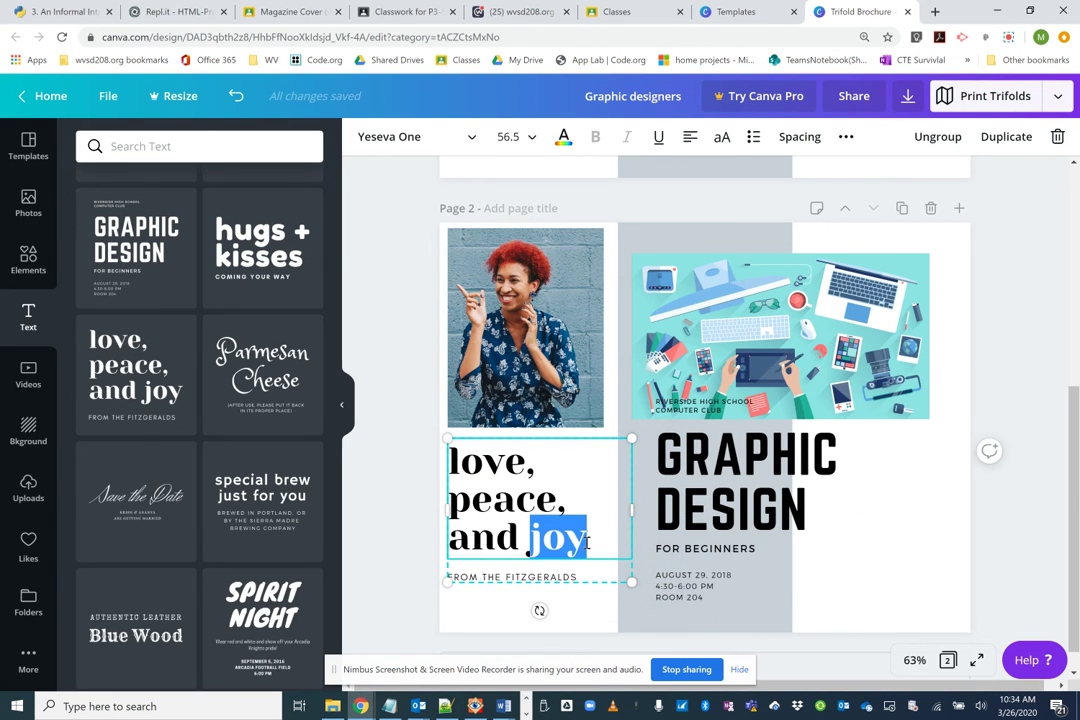
left_click_drag(588, 543, 455, 462)
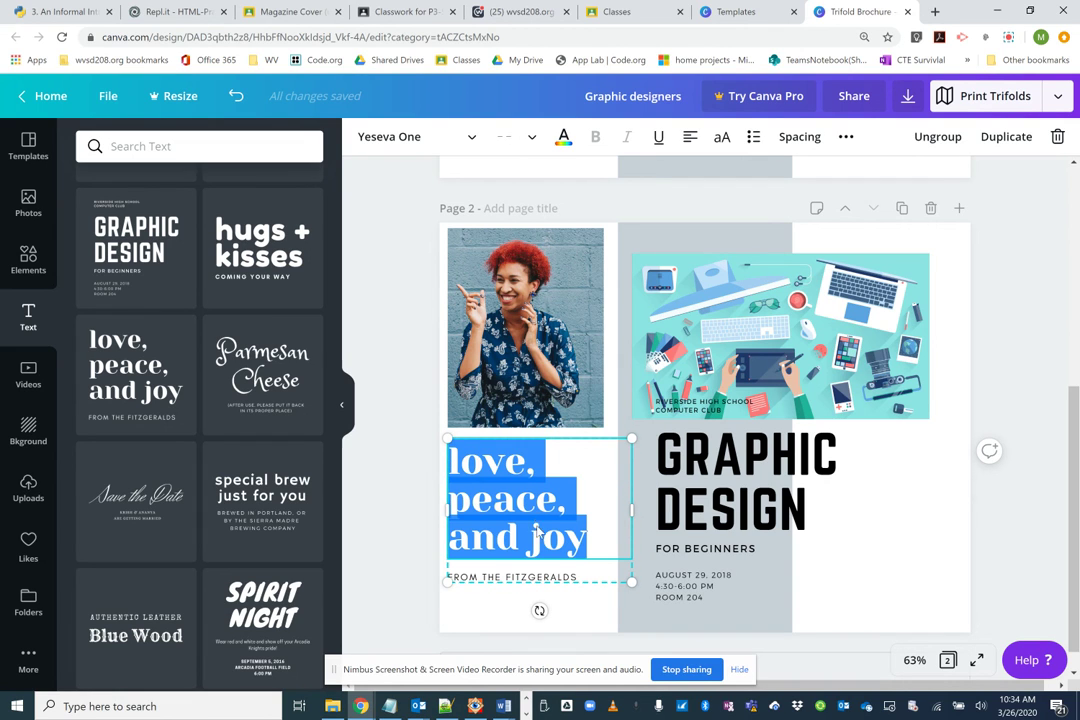
type("Get exc")
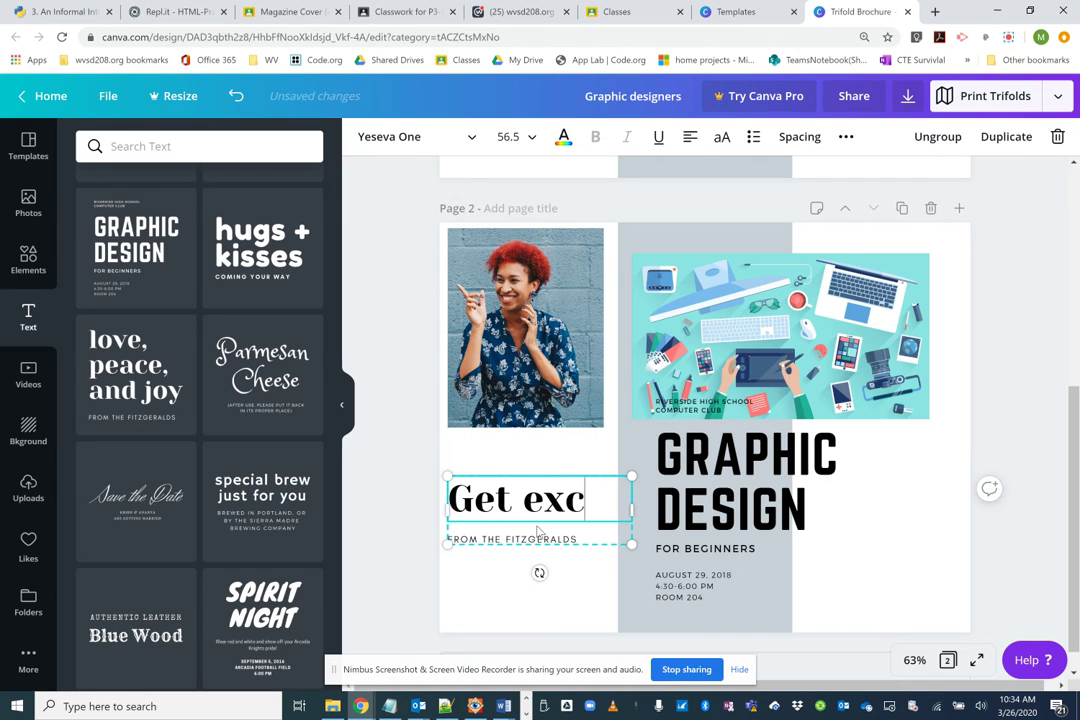
type("ited about Des")
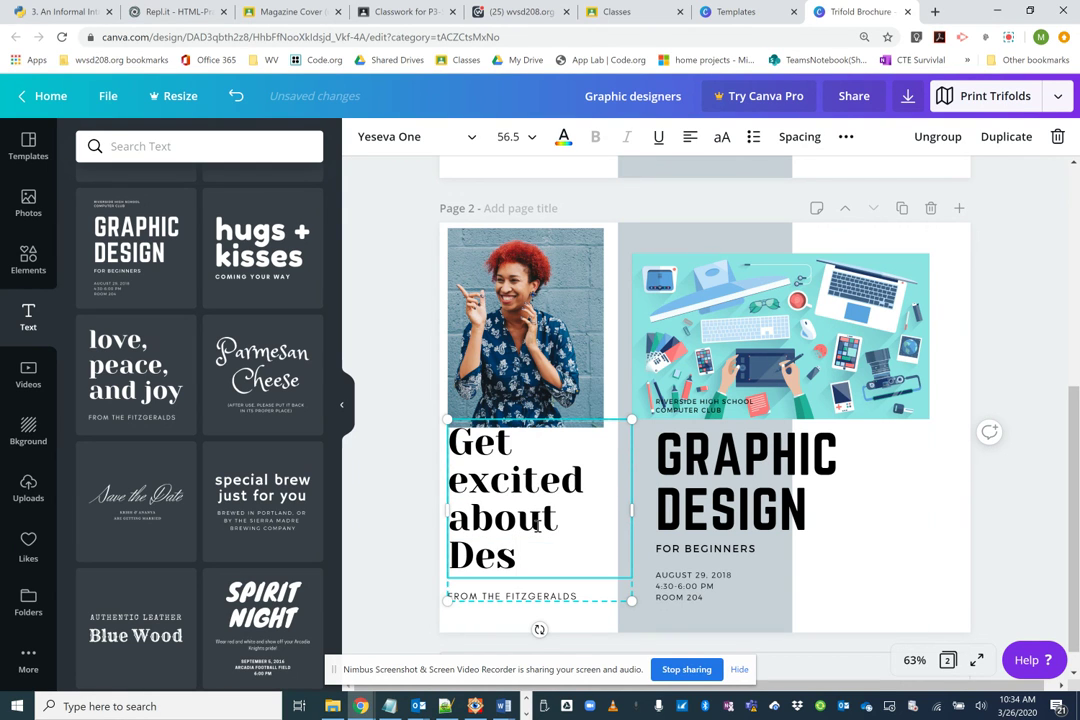
type("ign")
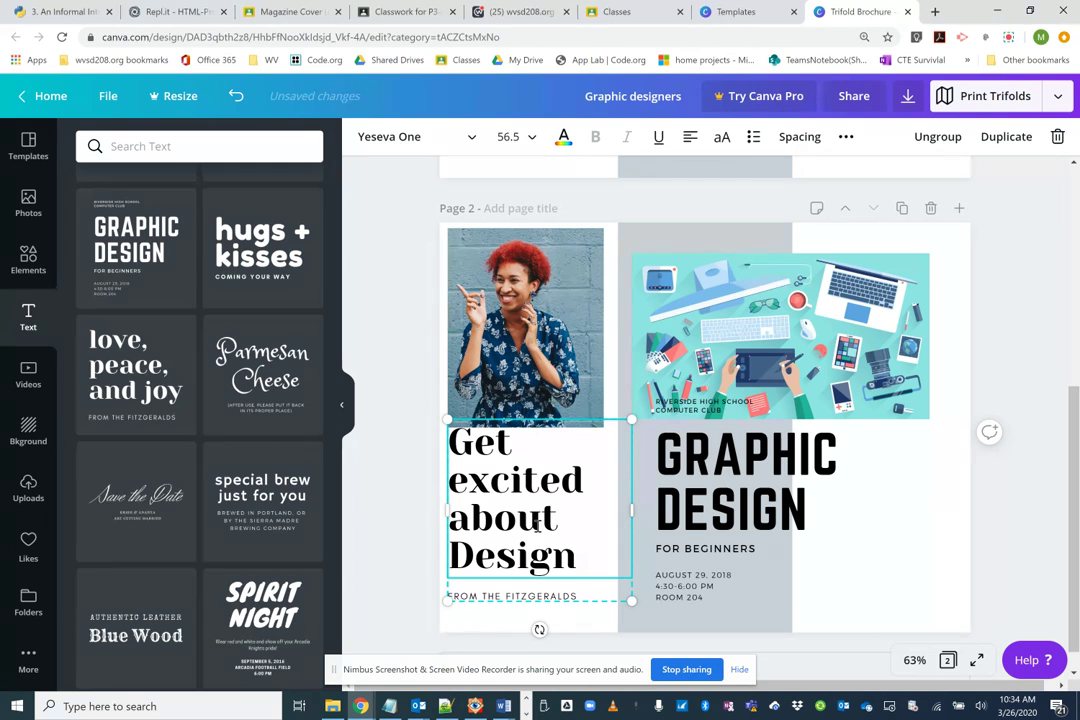
- Delete the small caption line beneath the "Get excited about Design" heading
left_click(858, 552)
left_click(540, 553)
left_click(541, 599)
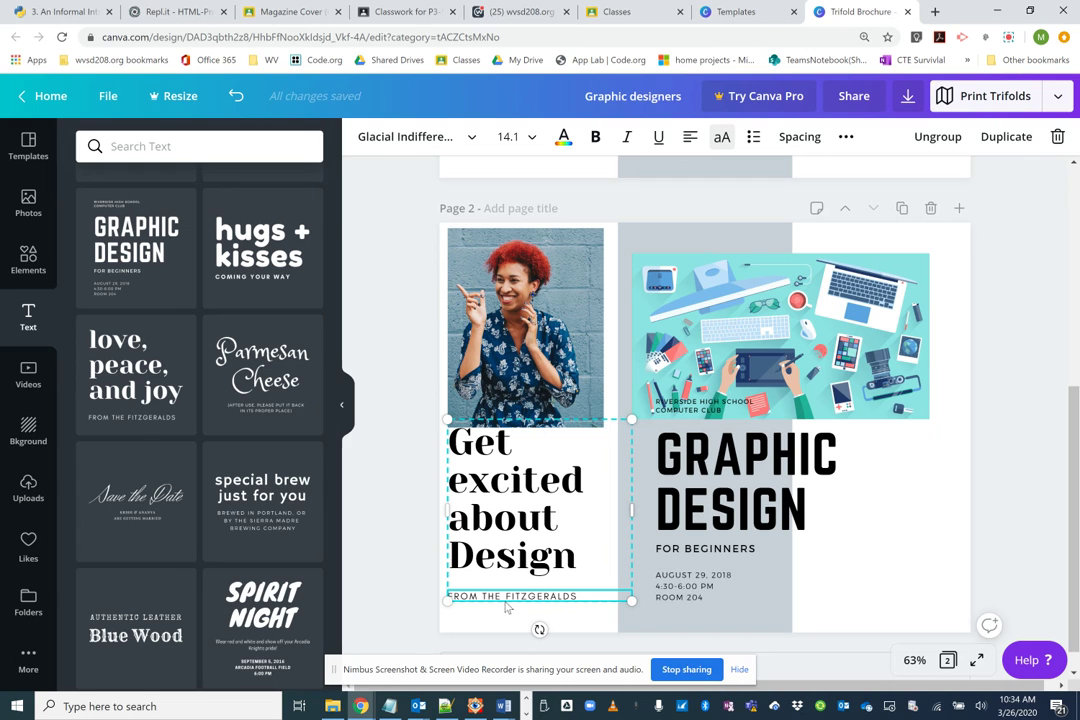
key("Delete")
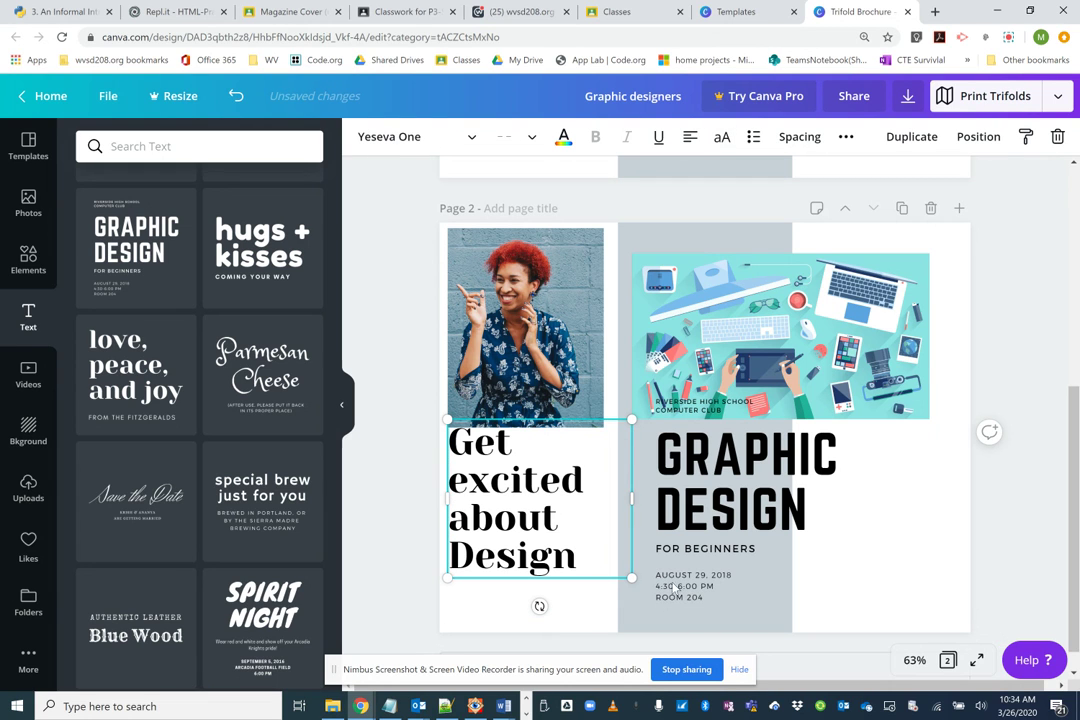
- Shrink the "Get excited about Design" heading to about 3.2 by 2.8 and tilt it counterclockwise below the woman's photo
left_click_drag(606, 564, 581, 541)
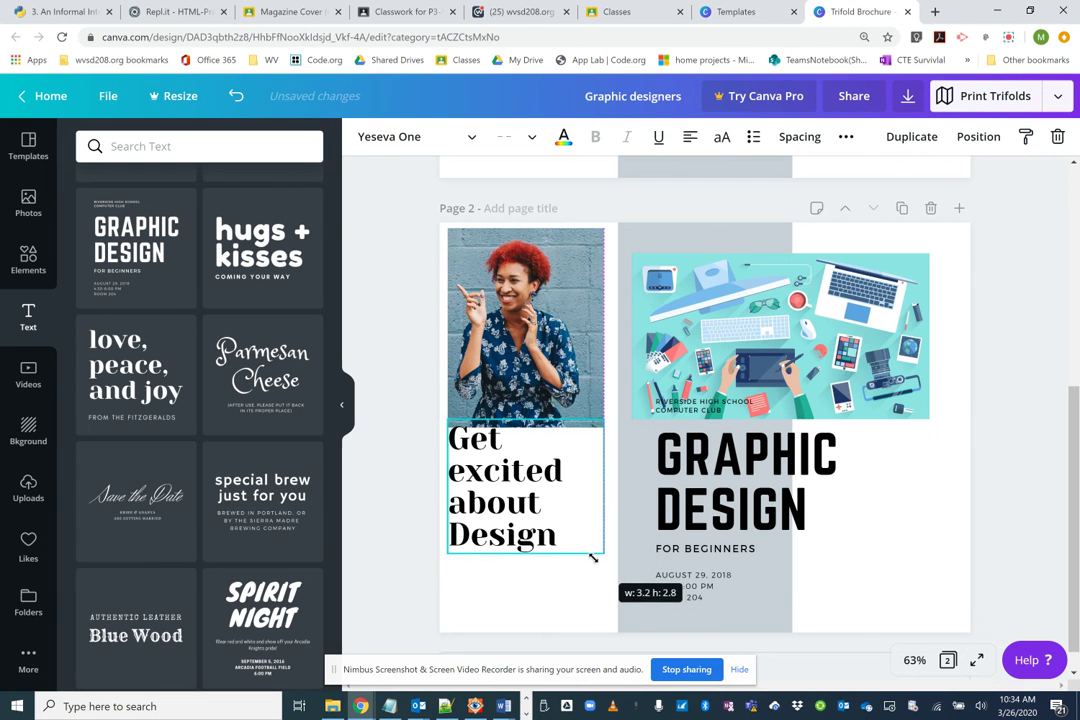
left_click_drag(516, 525, 530, 543)
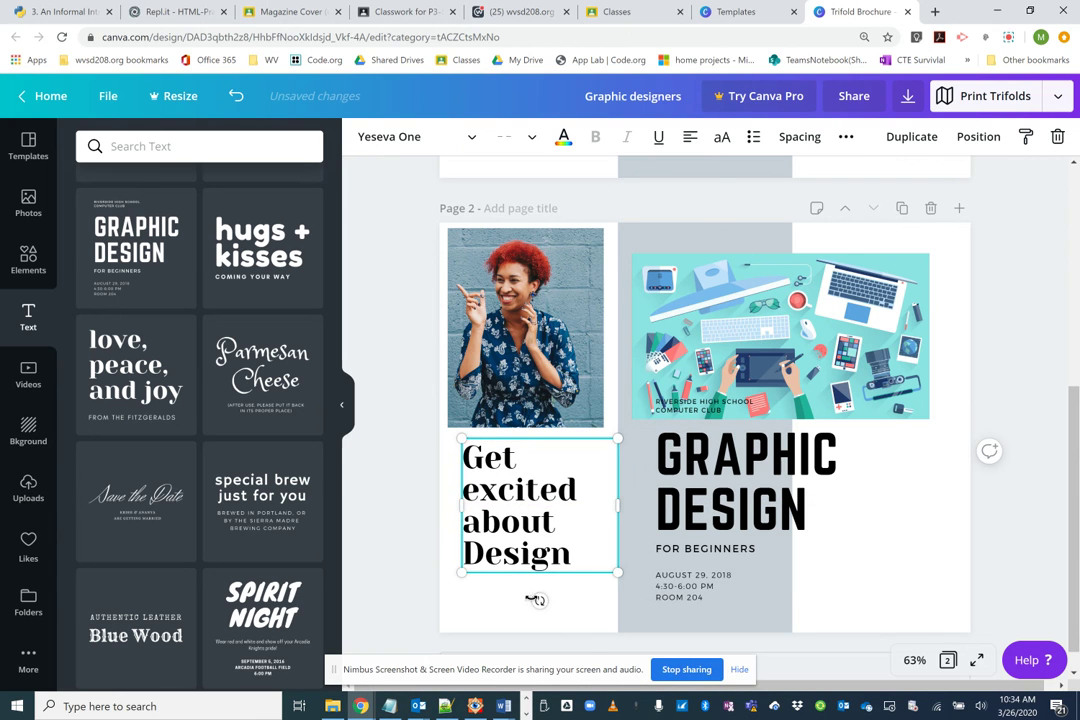
left_click_drag(543, 600, 580, 600)
- Color the whole "Get excited about Design" heading light purple from the default colors
left_click_drag(590, 557, 455, 483)
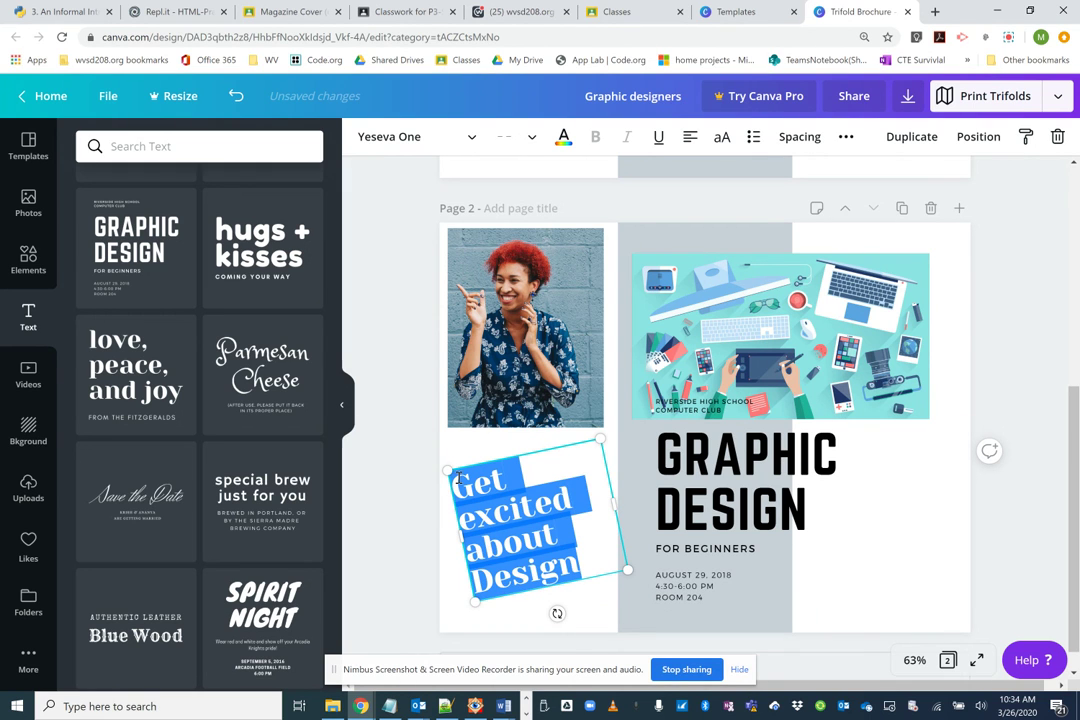
left_click(563, 142)
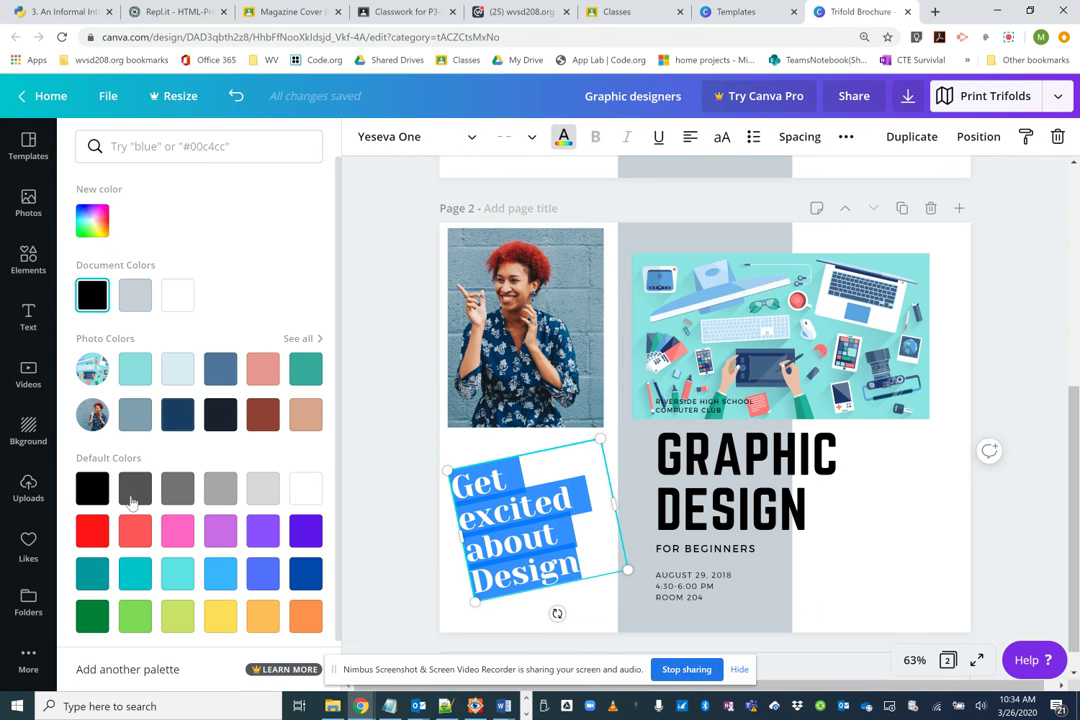
left_click(220, 530)
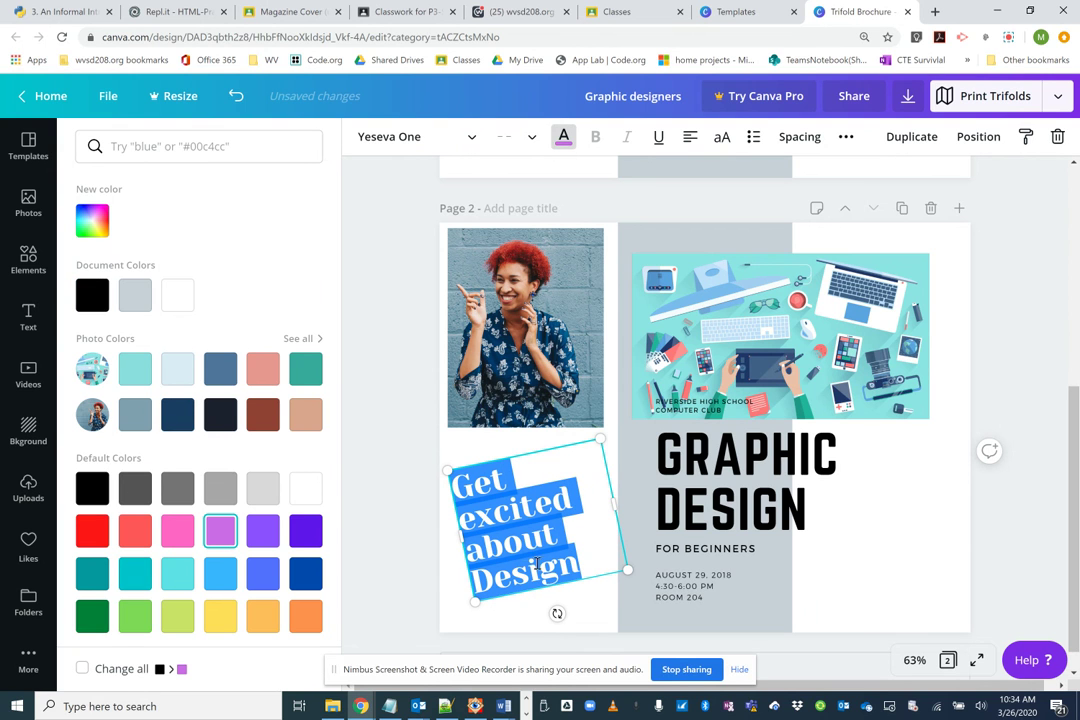
left_click(563, 588)
left_click(830, 540)
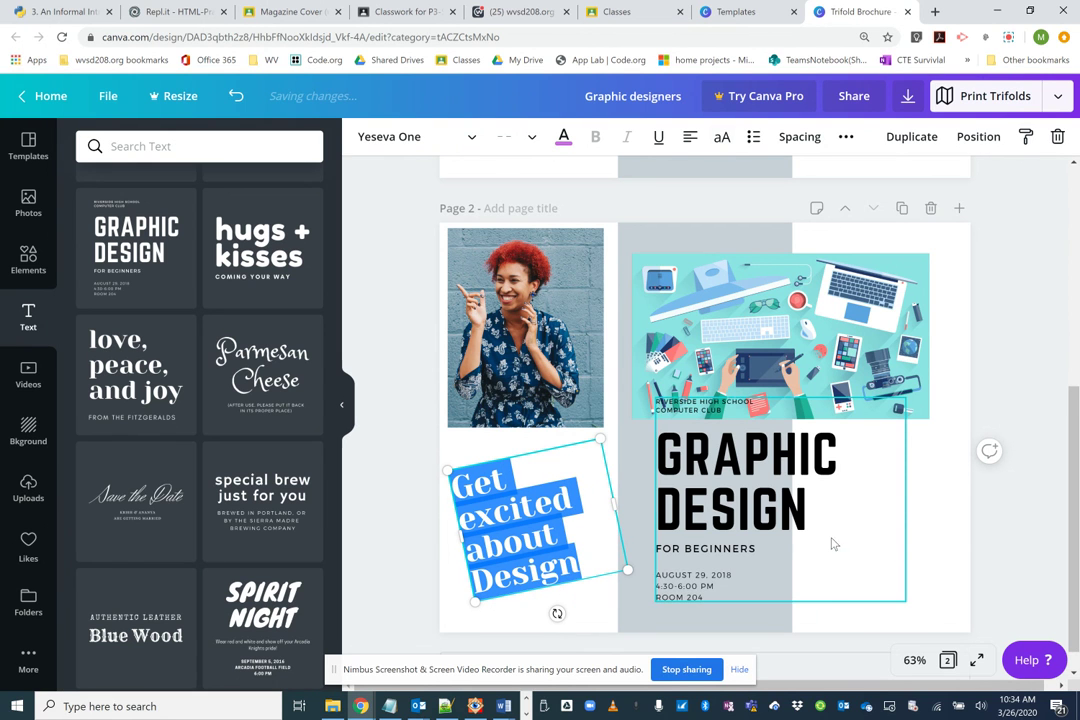
- Review the layout of all six panels across pages 1 and 2 against the panel numbering diagram
scroll(826, 541, "down", 1)
scroll(826, 541, "up", 4)
scroll(826, 541, "down", 2)
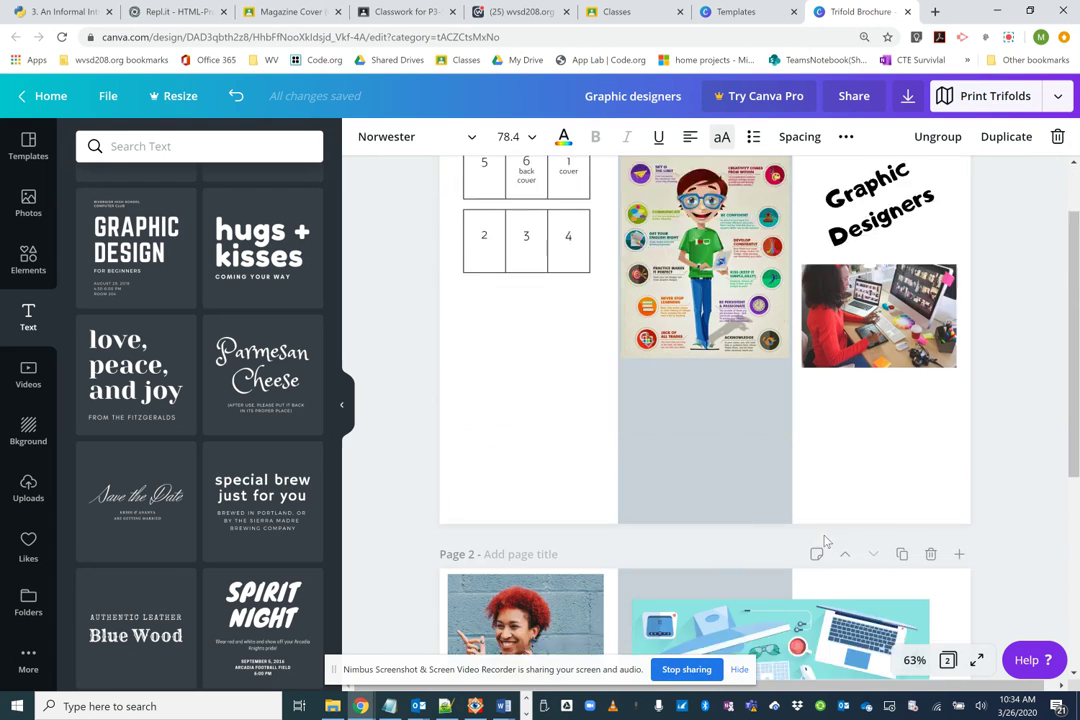
scroll(826, 541, "up", 2)
scroll(826, 541, "down", 4)
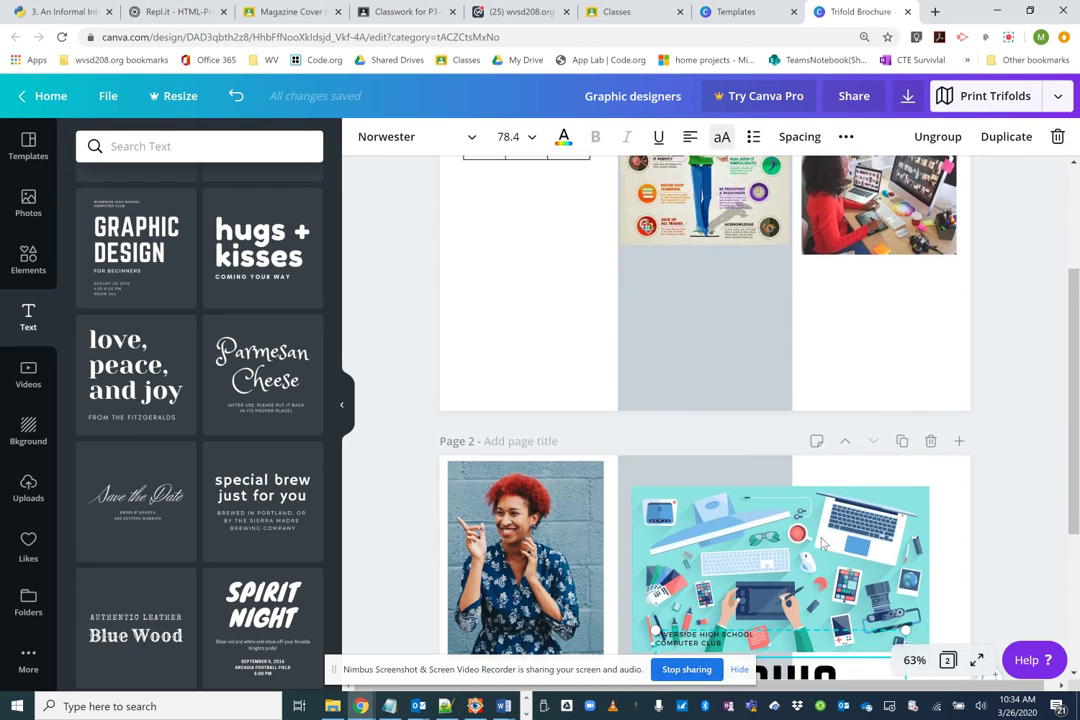
scroll(820, 543, "up", 5)
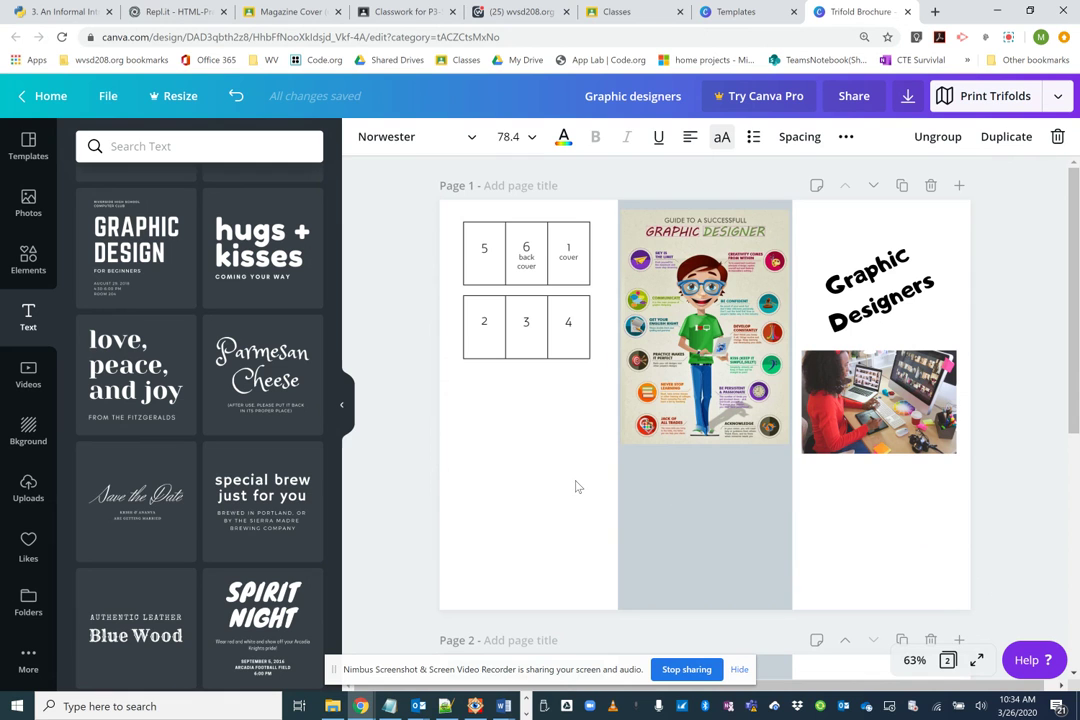
scroll(576, 487, "down", 5)
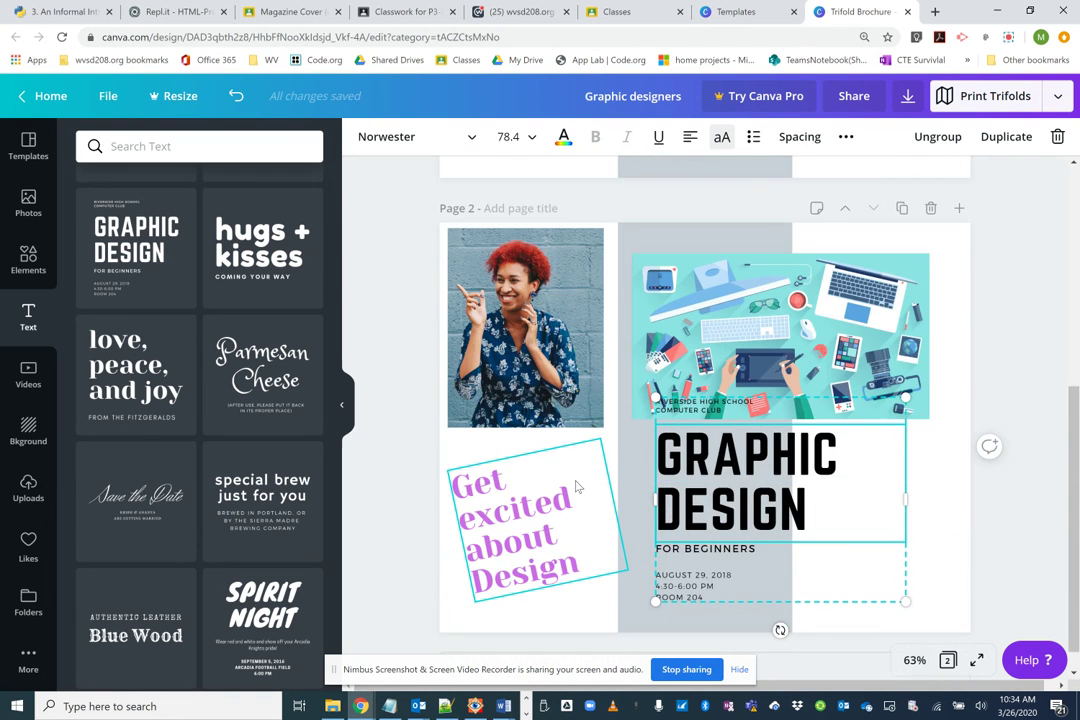
scroll(576, 487, "down", 1)
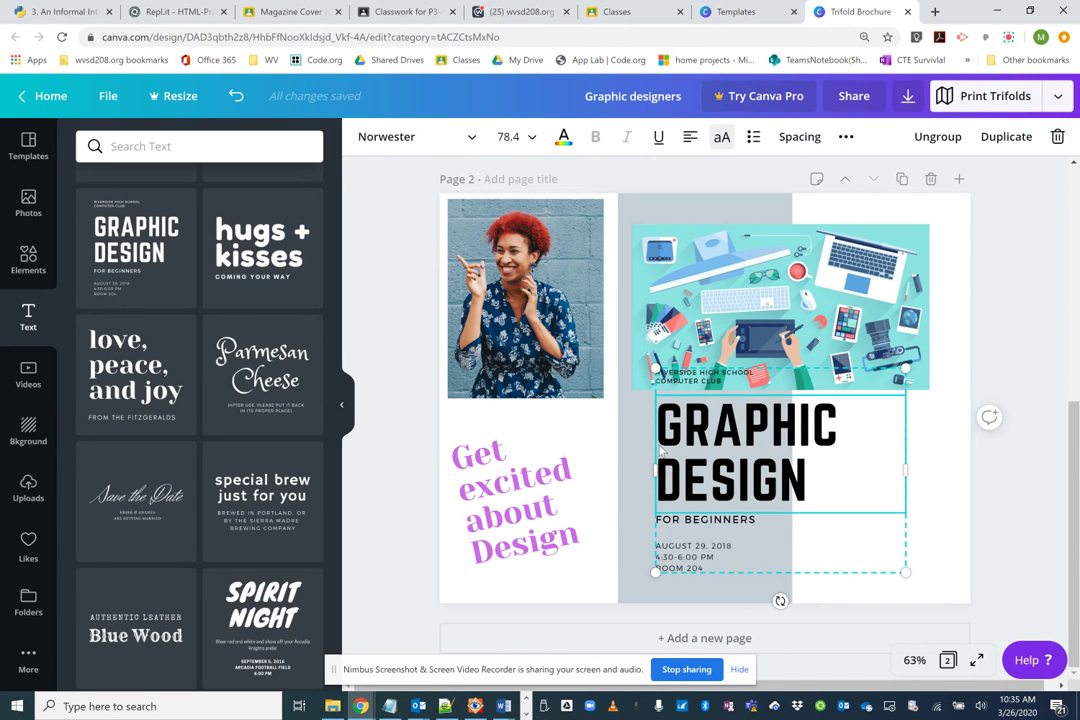
scroll(659, 451, "up", 5)
scroll(659, 451, "down", 3)
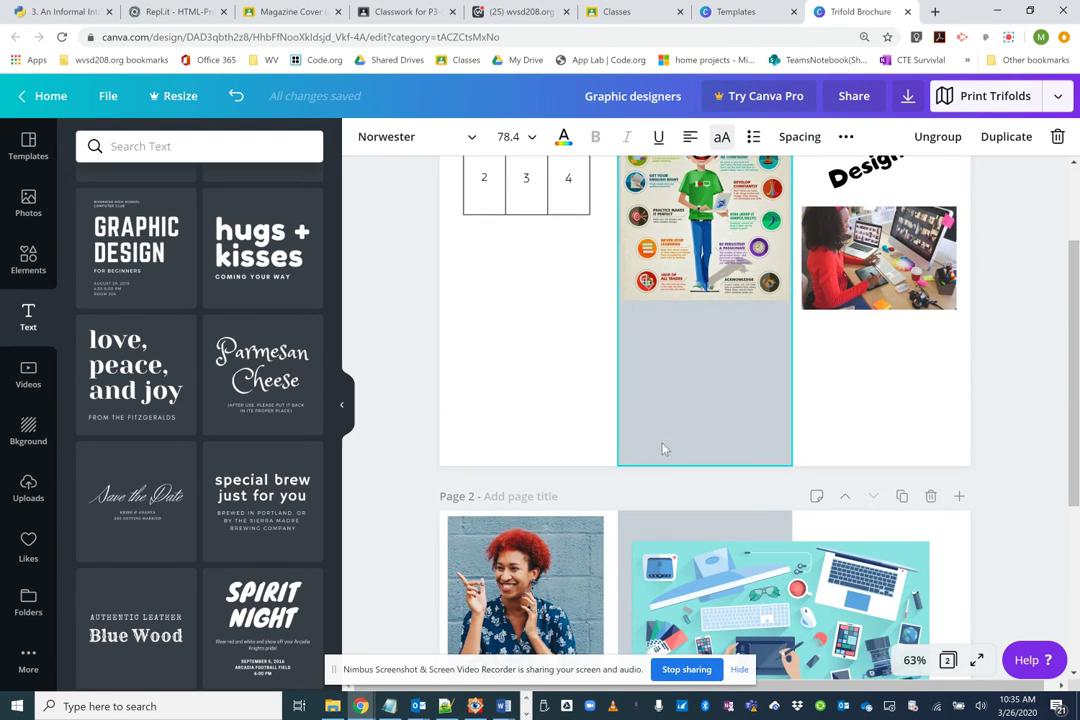
left_click(657, 378)
scroll(657, 378, "up", 2)
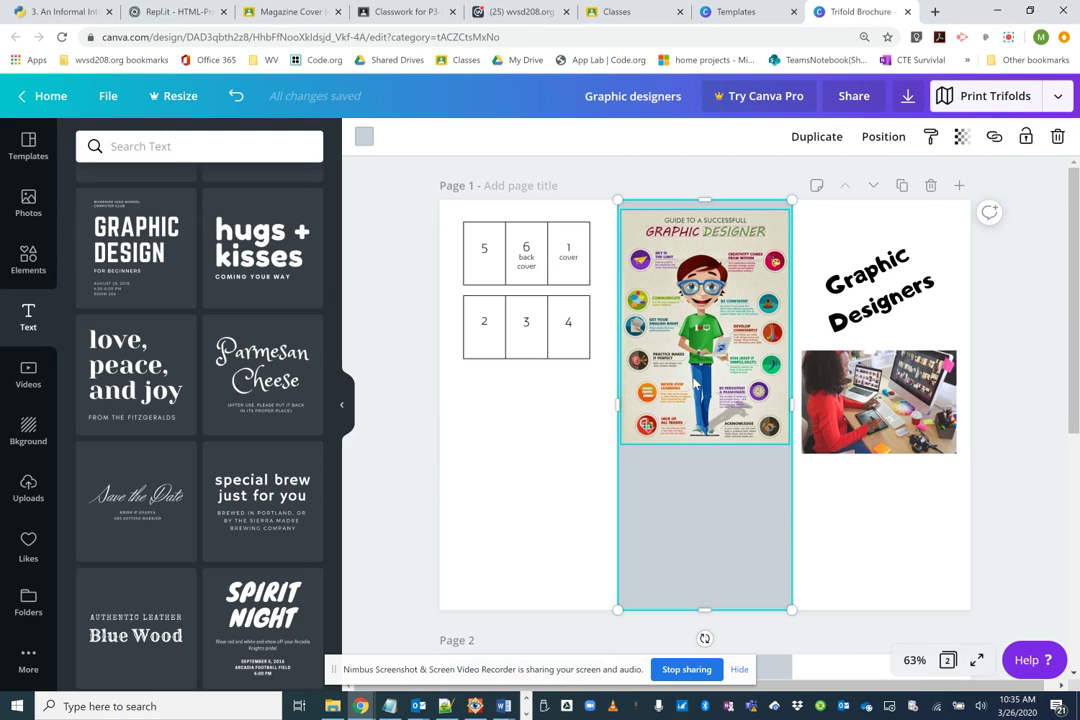